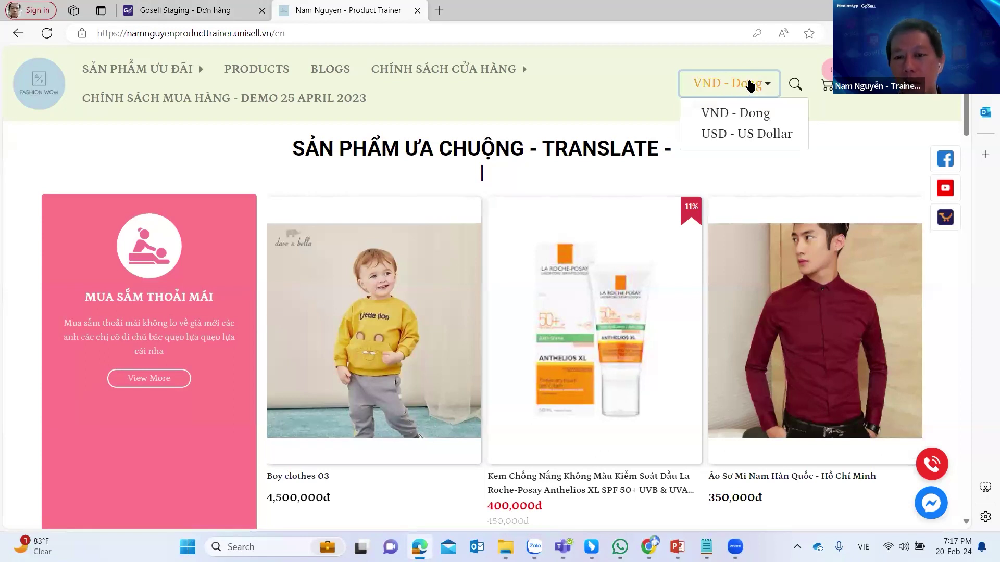
# Step: Open the La Roche-Posay Anthelios XL sunscreen's product page in two background tabs
pyautogui.scroll(-3, 657, 146)
pyautogui.scroll(-2, 658, 145)
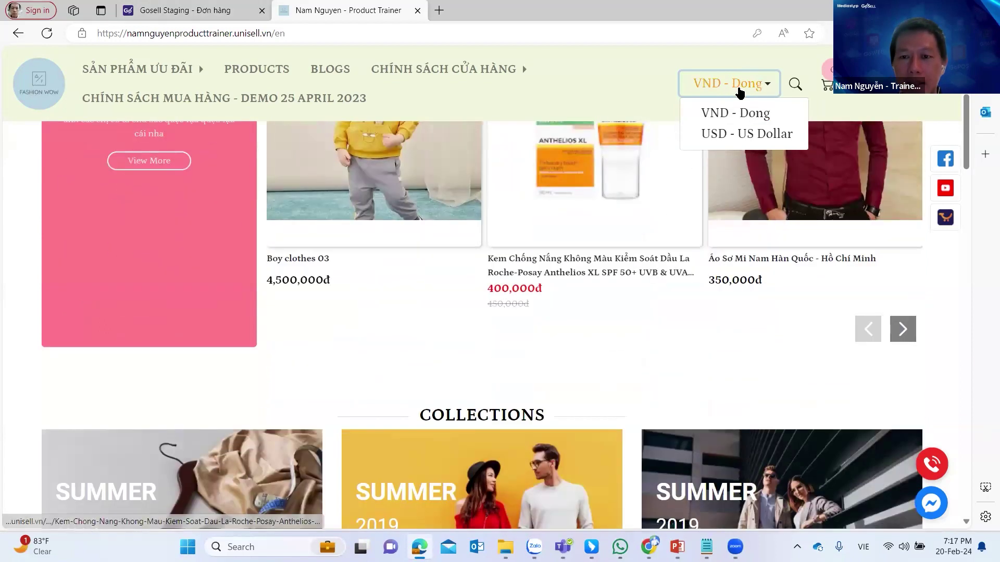
pyautogui.keyDown('ctrl'); pyautogui.click(532, 290); pyautogui.keyUp('ctrl')
pyautogui.keyDown('ctrl'); pyautogui.click(534, 290); pyautogui.keyUp('ctrl')
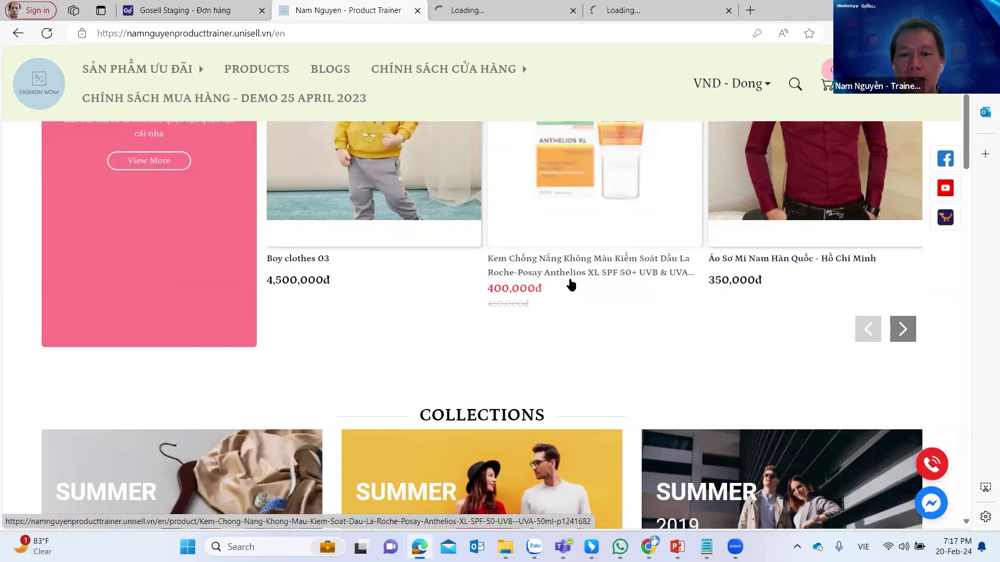
# Step: Return to the Vietnamese version of the storefront and set its display currency to USD - US Dollar
pyautogui.click(11, 34)
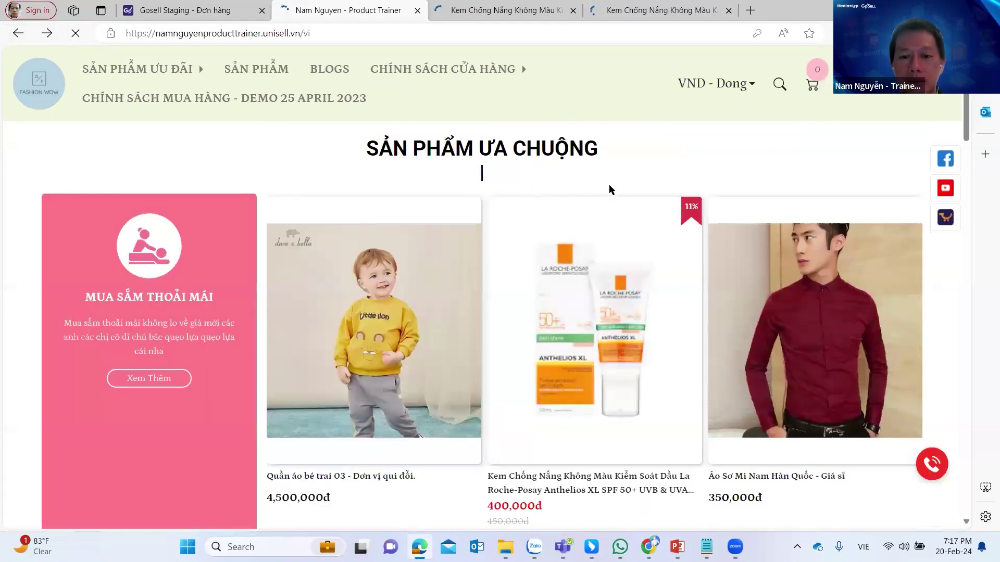
pyautogui.scroll(-3, 752, 99)
pyautogui.click(748, 85)
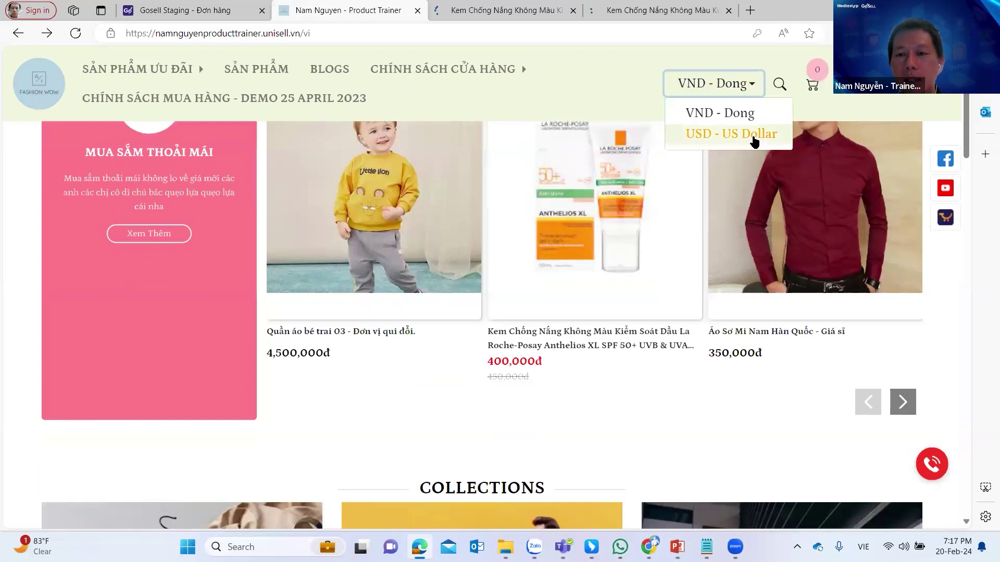
pyautogui.click(753, 135)
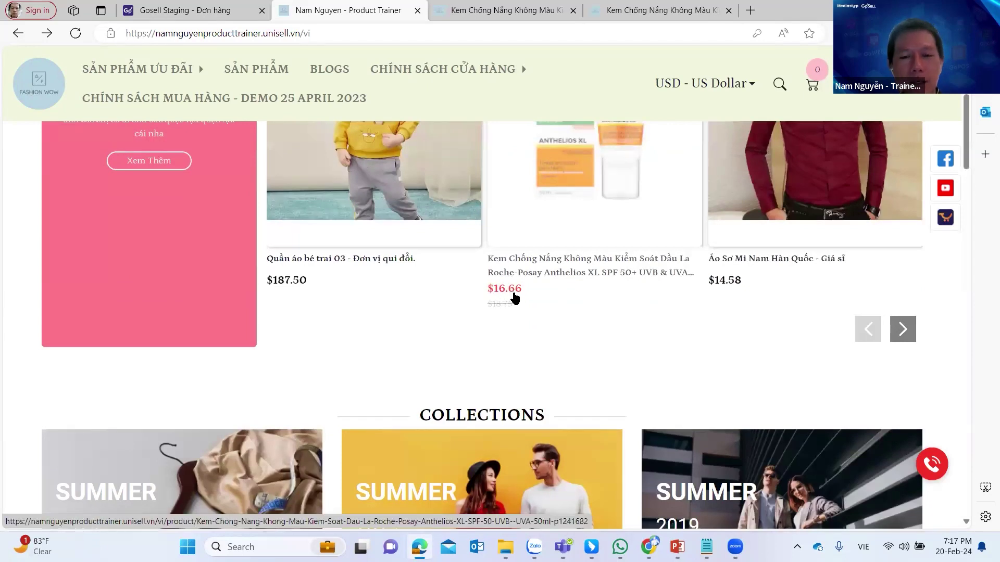
pyautogui.scroll(4, 614, 292)
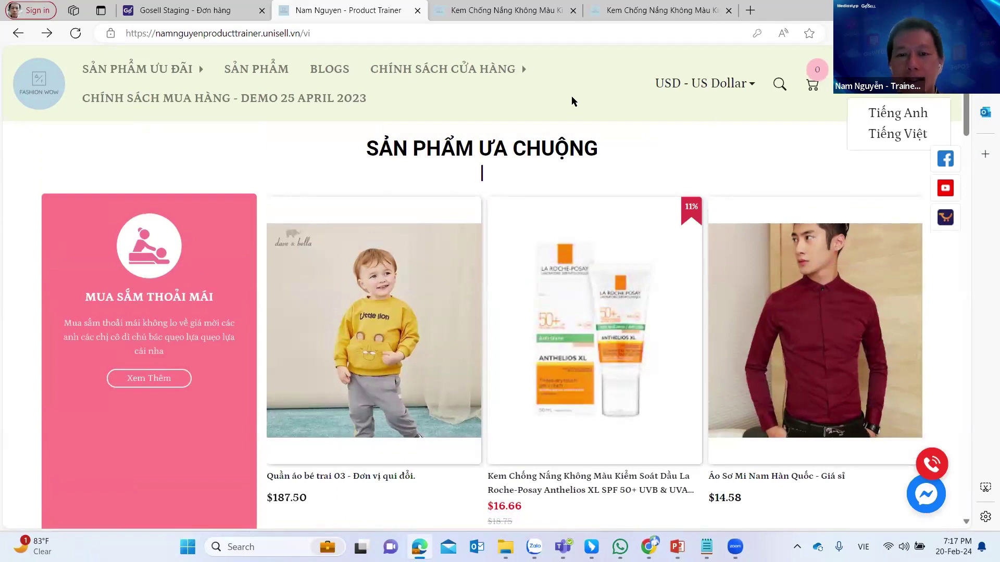
# Step: Switch the storefront language to English (Tiếng Anh) and examine the translation of the "Sản phẩm ưa chuộng" heading
pyautogui.moveTo(370, 151); pyautogui.dragTo(598, 167)
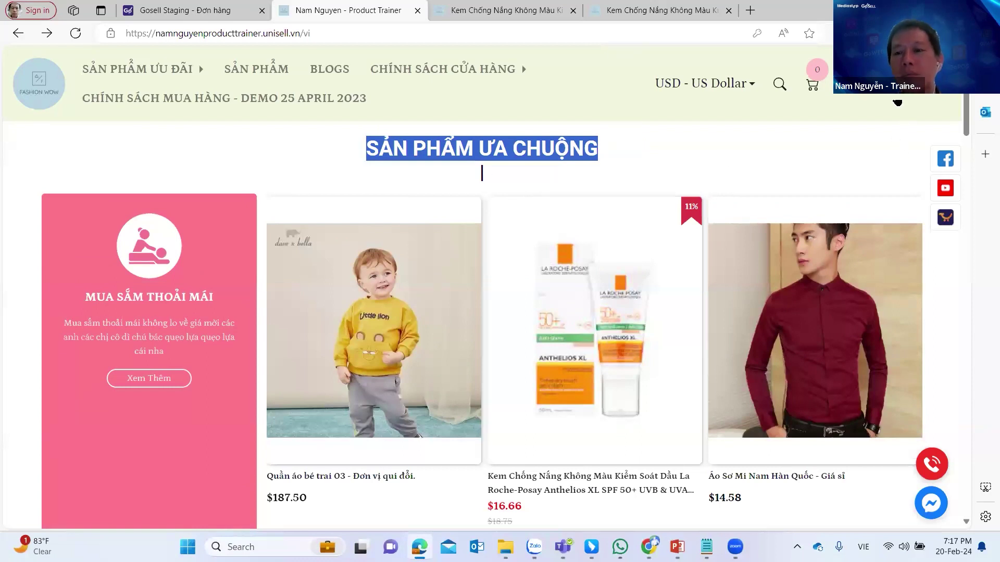
pyautogui.moveTo(896, 83)
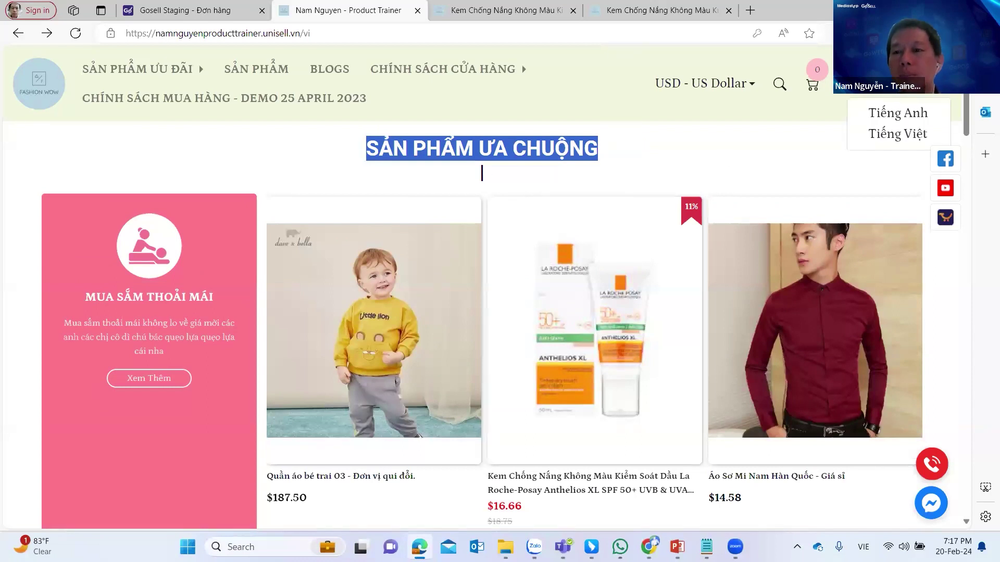
pyautogui.click(894, 119)
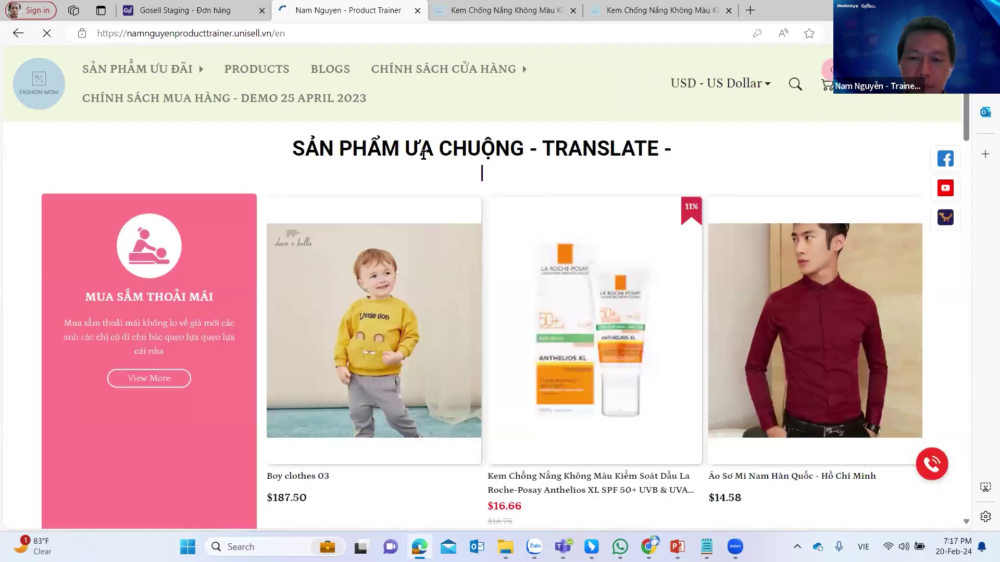
pyautogui.moveTo(293, 142); pyautogui.dragTo(579, 141)
pyautogui.click(579, 141)
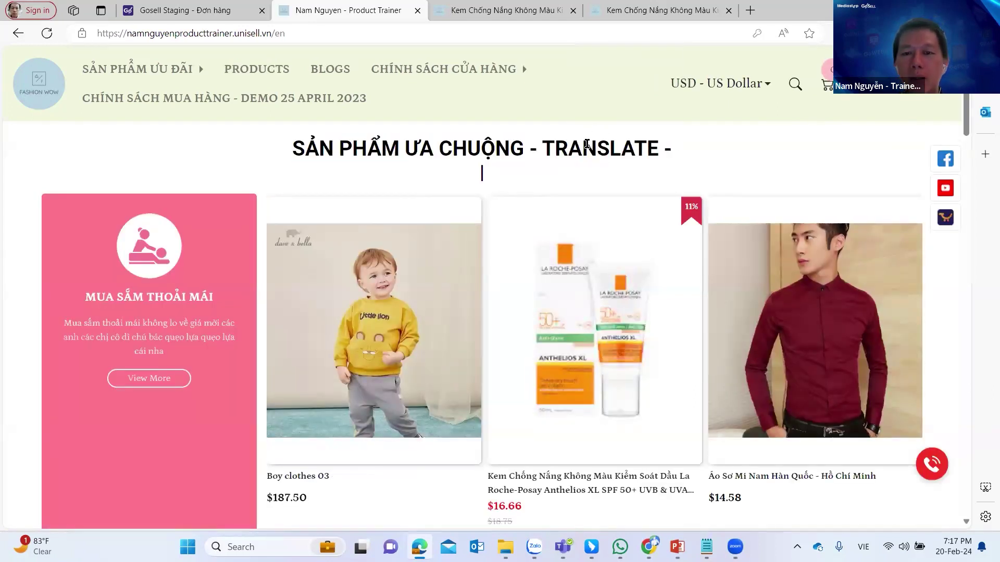
pyautogui.doubleClick(580, 141)
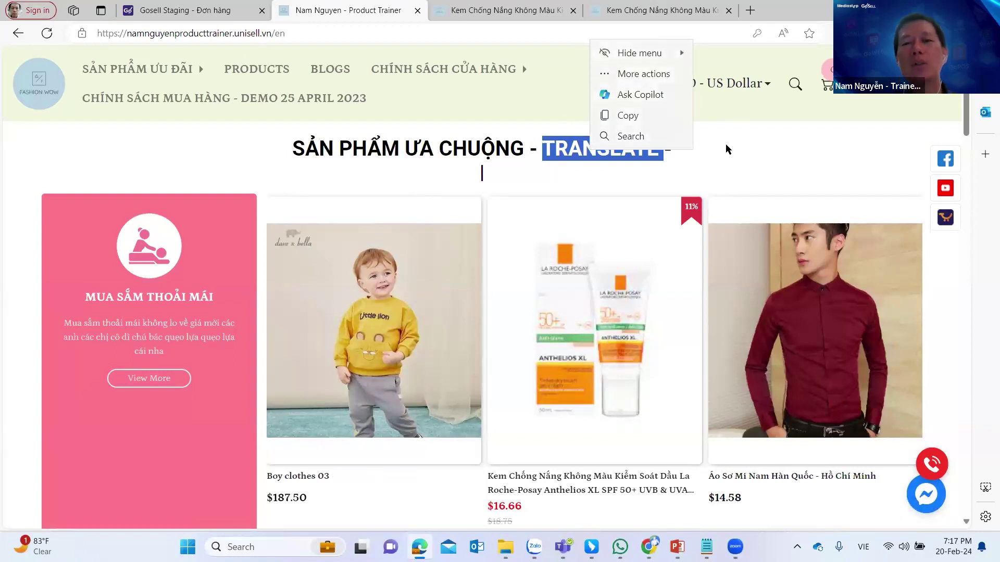
pyautogui.click(536, 100)
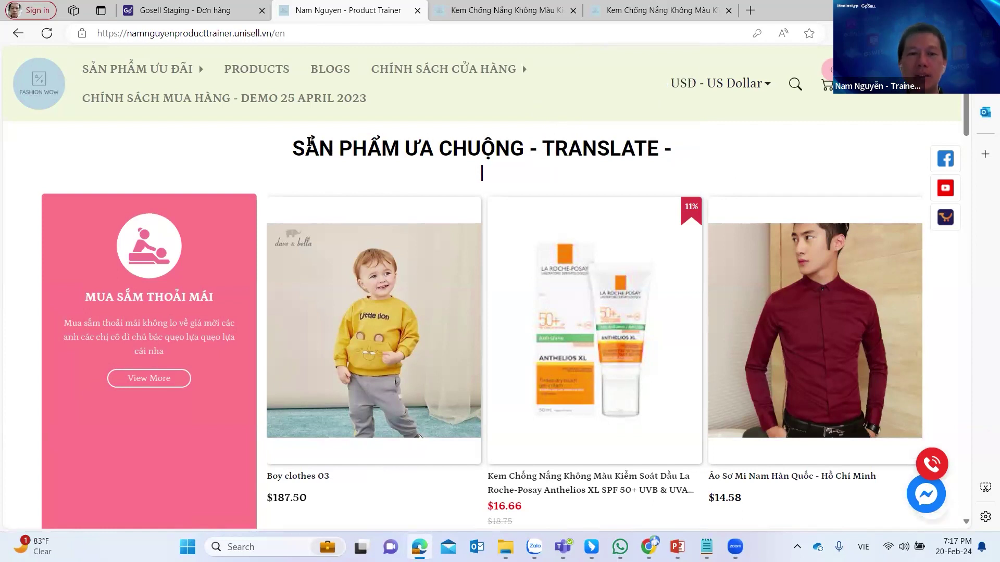
pyautogui.moveTo(304, 148); pyautogui.dragTo(480, 148)
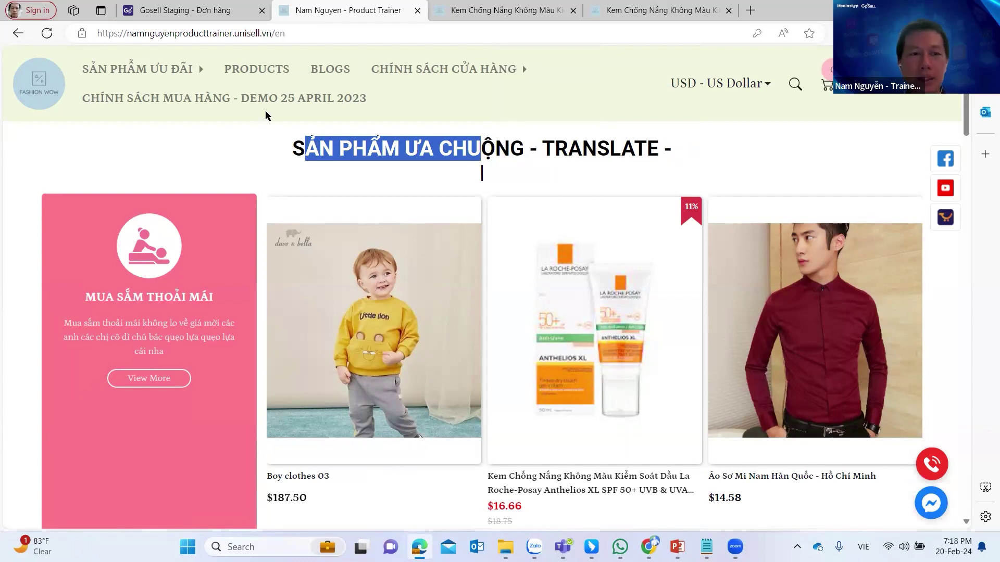
# Step: In the GoSELL admin, open the Giao Hàng & Thanh Toán settings and review the PayPal method's USD exchange rate
pyautogui.click(185, 8)
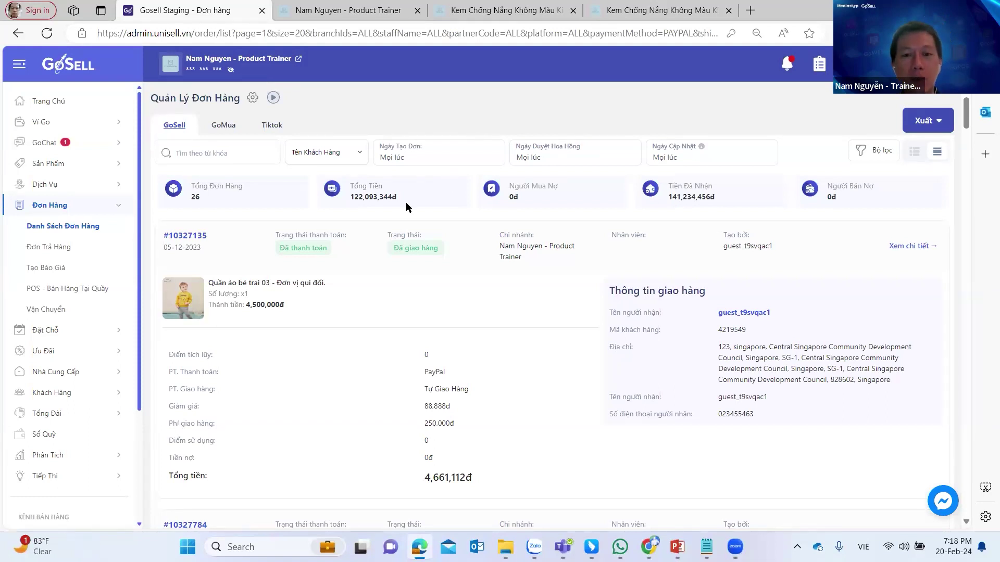
pyautogui.scroll(-3, 123, 321)
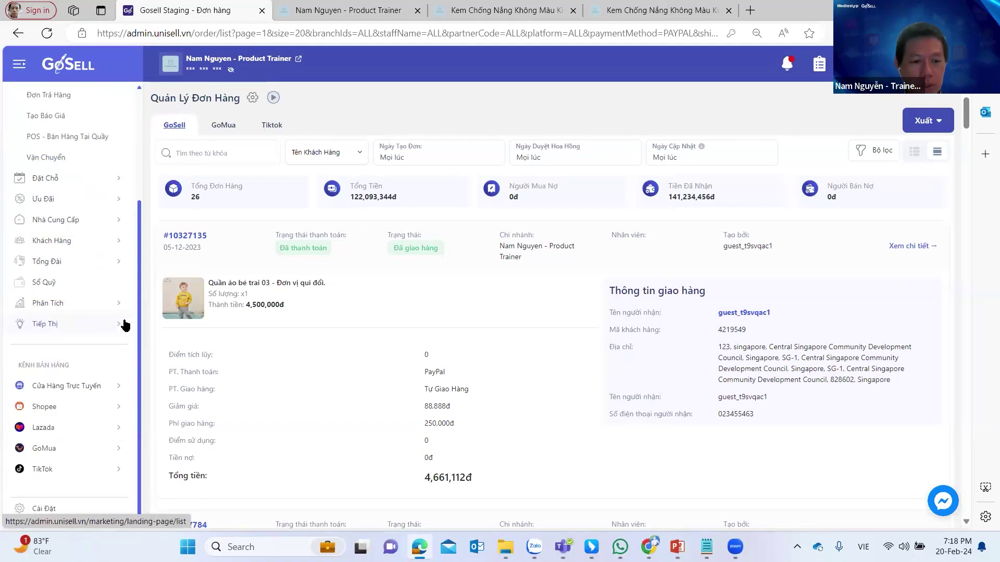
pyautogui.click(51, 511)
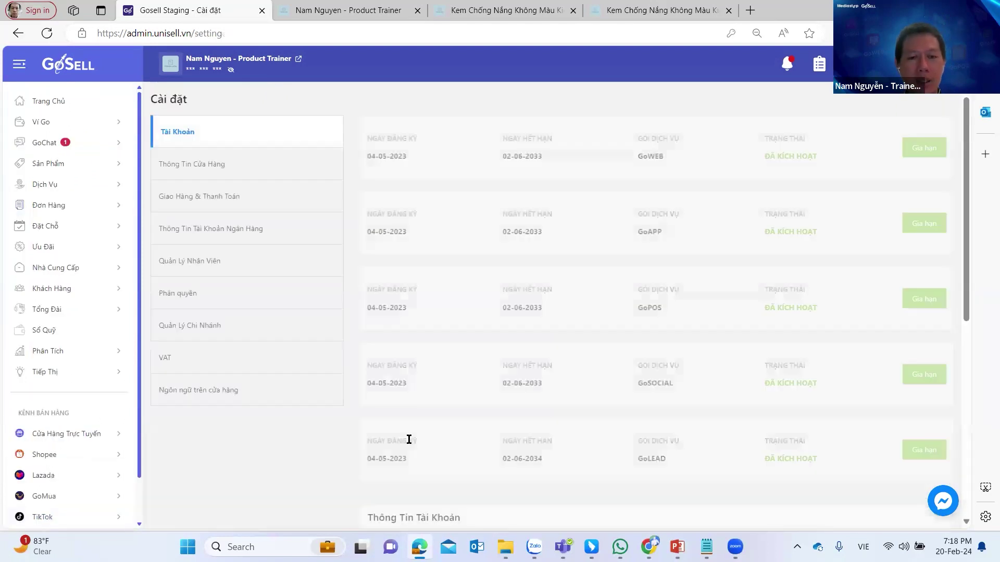
pyautogui.click(209, 197)
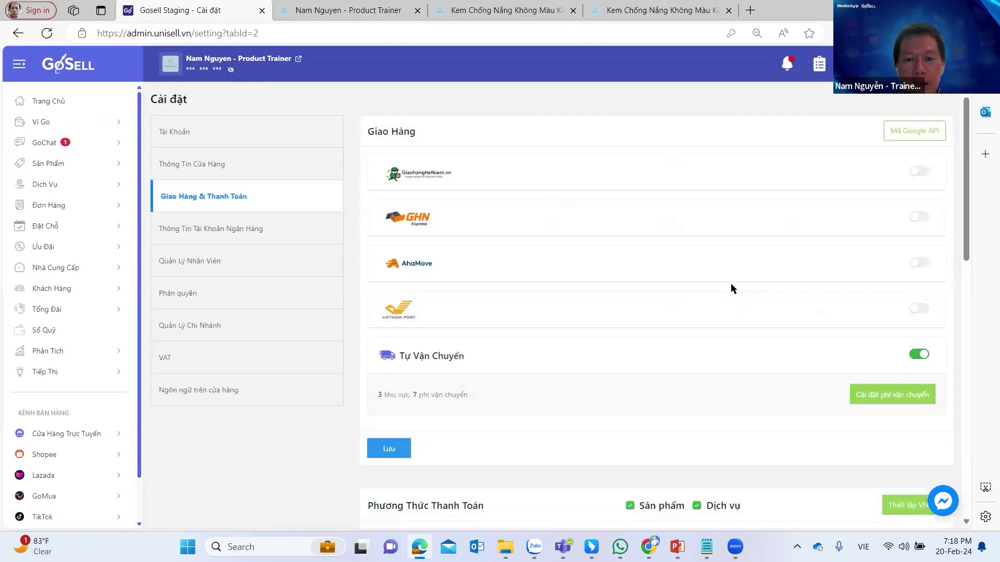
pyautogui.scroll(-10, 730, 288)
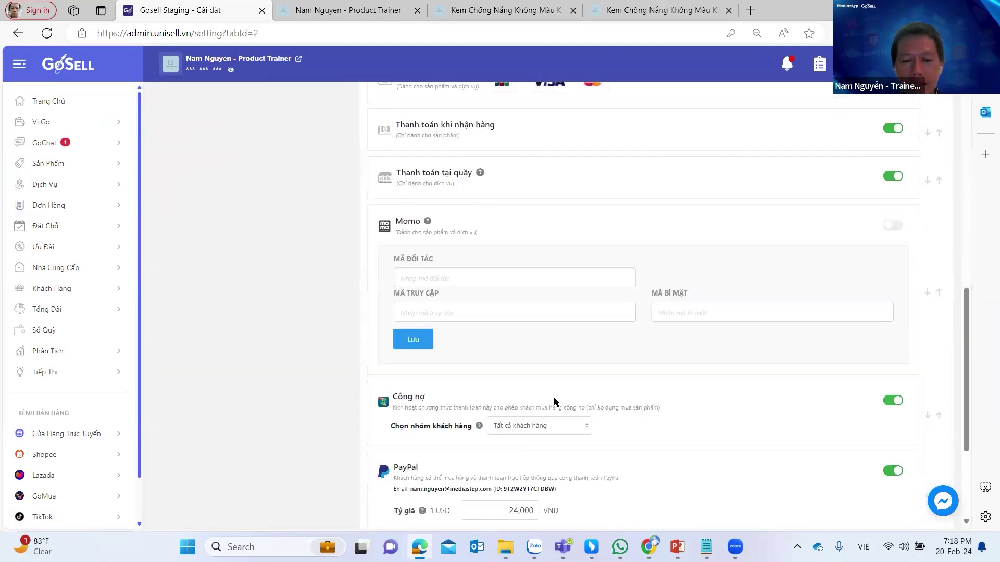
pyautogui.scroll(-3, 554, 397)
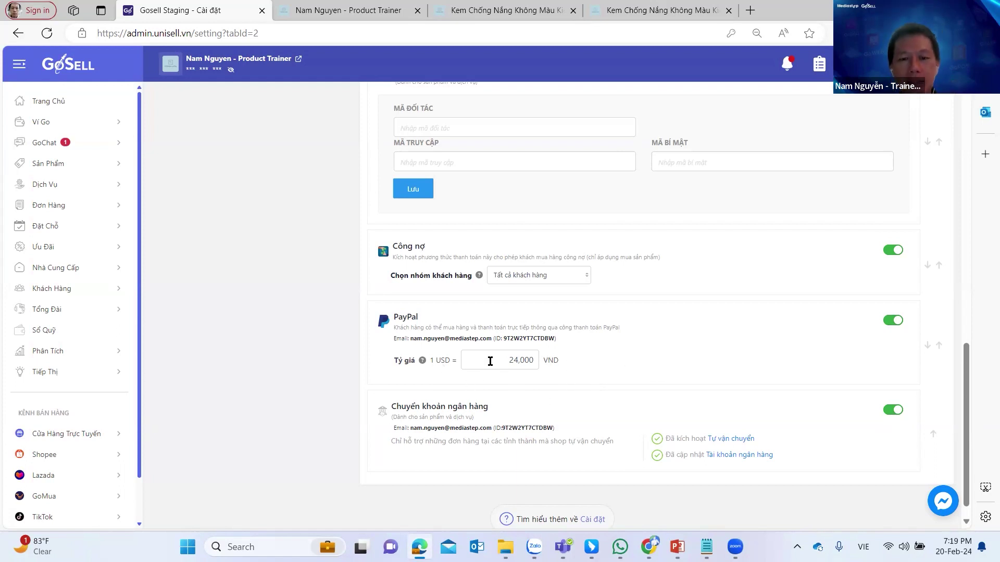
pyautogui.click(625, 371)
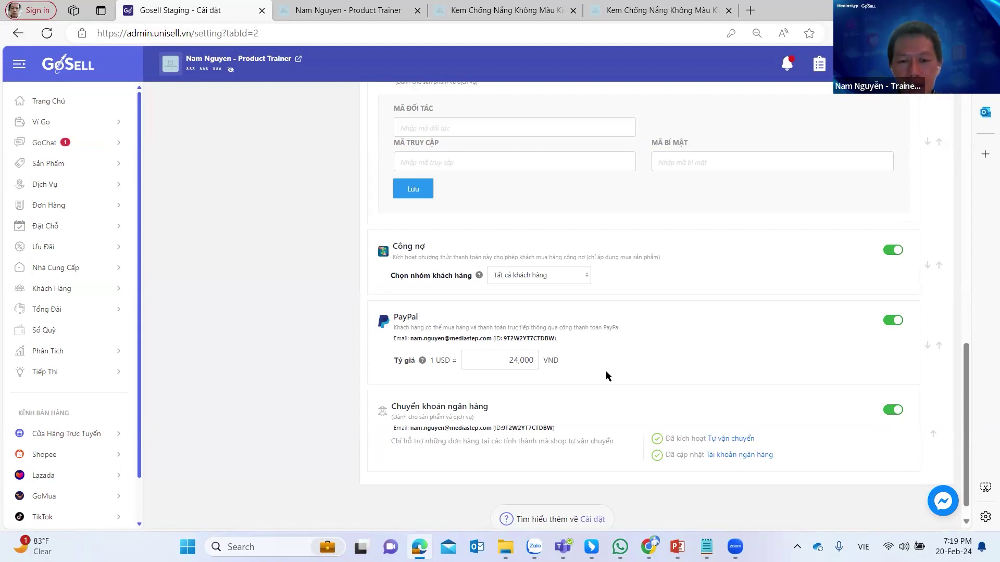
# Step: Open the shipping fee settings for Tự Vận Chuyển and review the rules for Thailand, Singapore and Vietnam
pyautogui.scroll(6, 650, 366)
pyautogui.scroll(7, 650, 368)
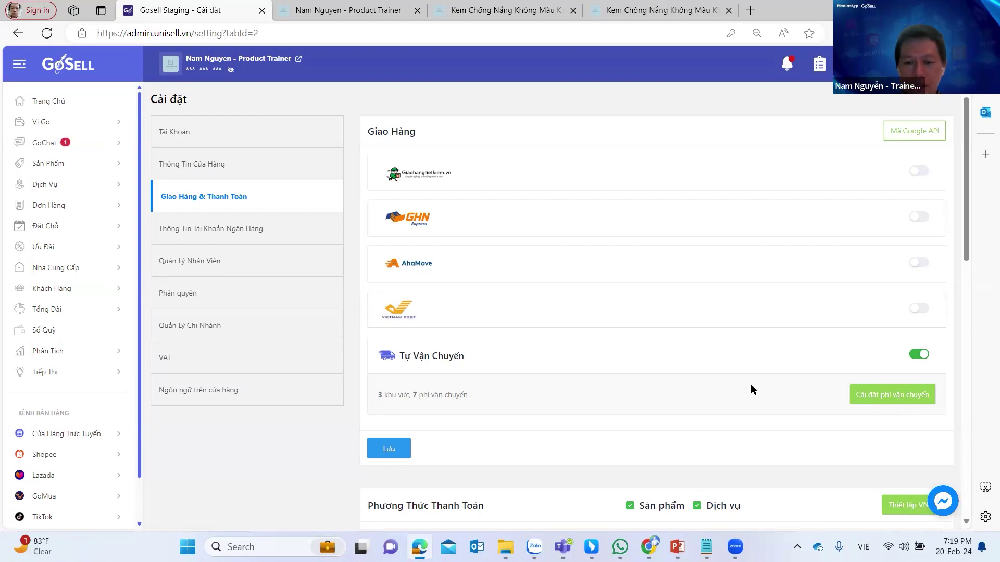
pyautogui.click(893, 396)
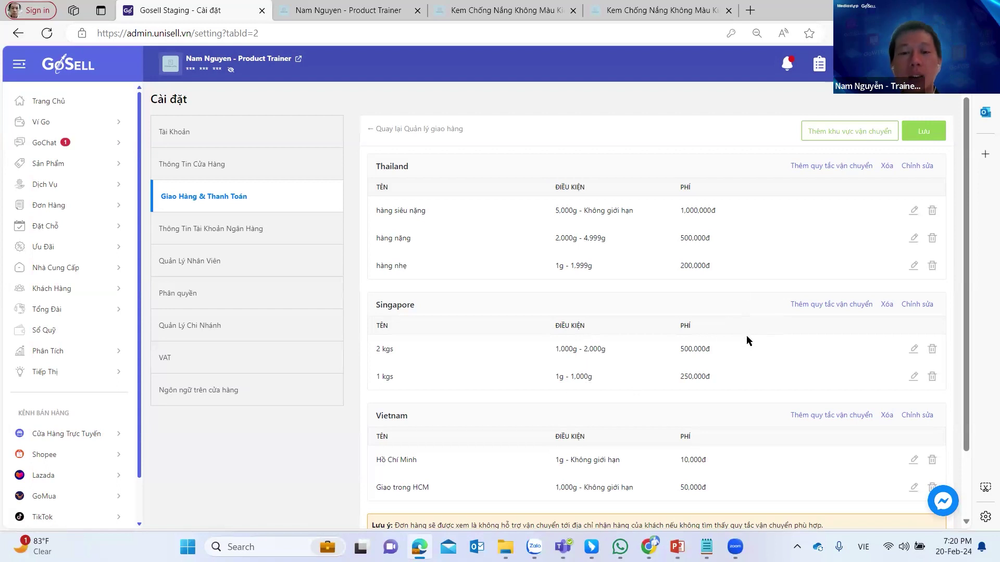
pyautogui.scroll(-1, 739, 312)
pyautogui.scroll(1, 738, 313)
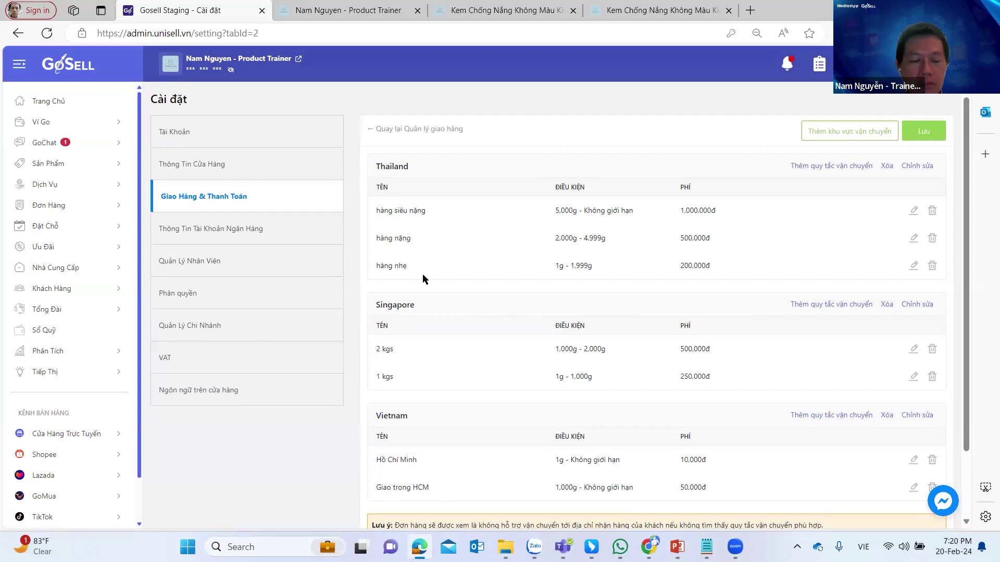
# Step: View the store language settings (Ngôn ngữ trên cửa hàng) and the currency choices on the storefront's sunscreen product page
pyautogui.click(218, 394)
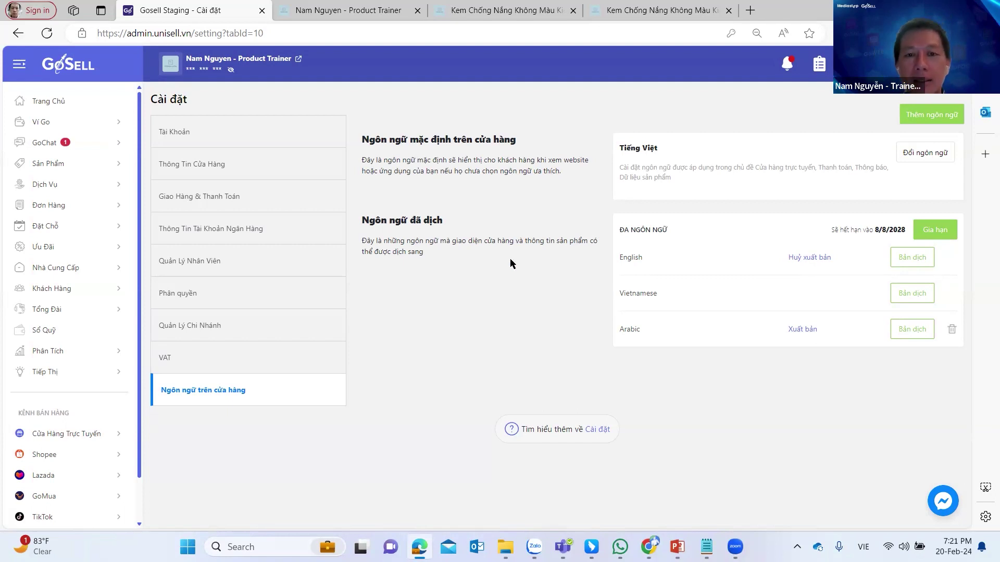
pyautogui.click(635, 7)
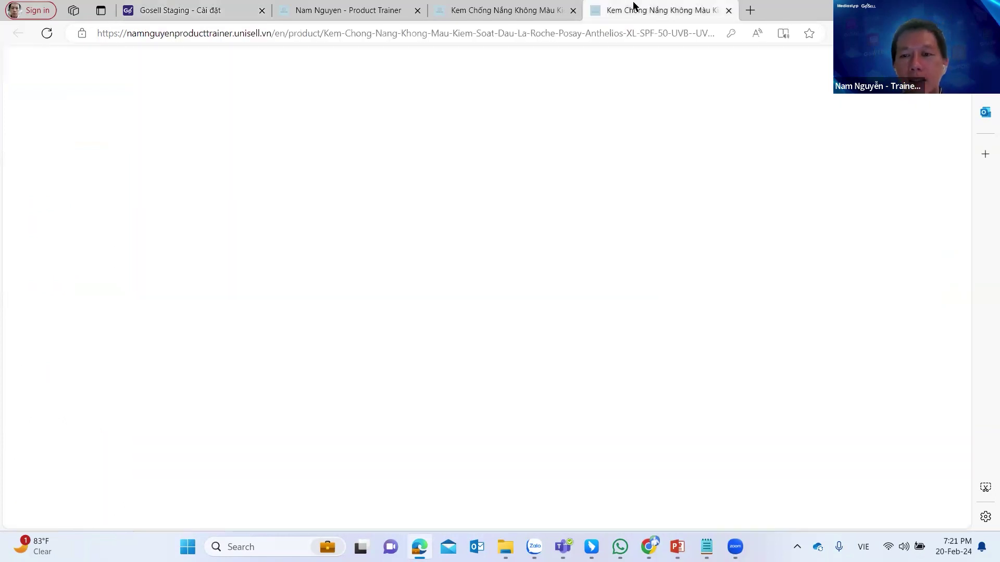
pyautogui.click(738, 87)
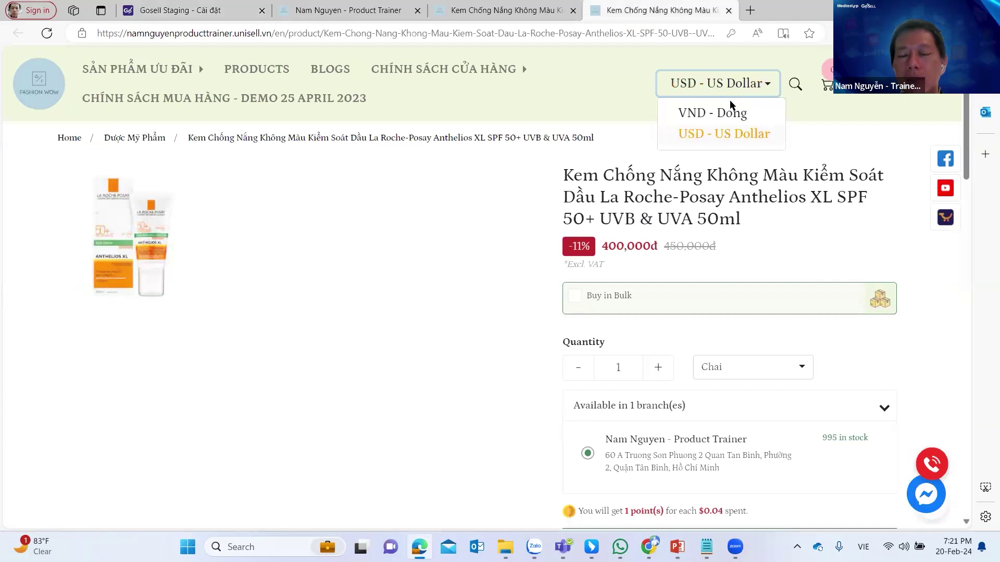
# Step: Back in the GoSELL admin, open the online store's advanced configuration page (Cấu hình)
pyautogui.click(191, 14)
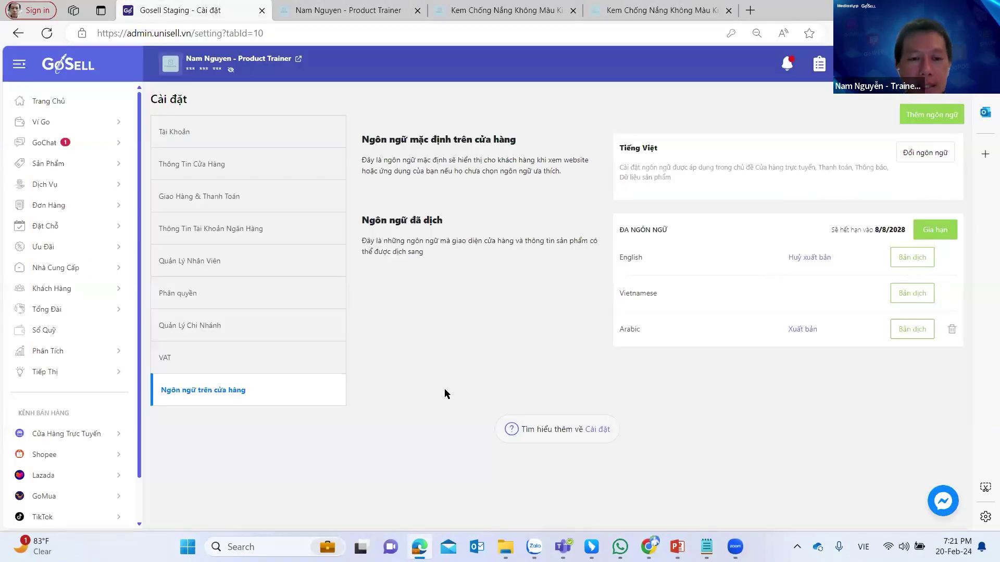
pyautogui.scroll(-2, 82, 503)
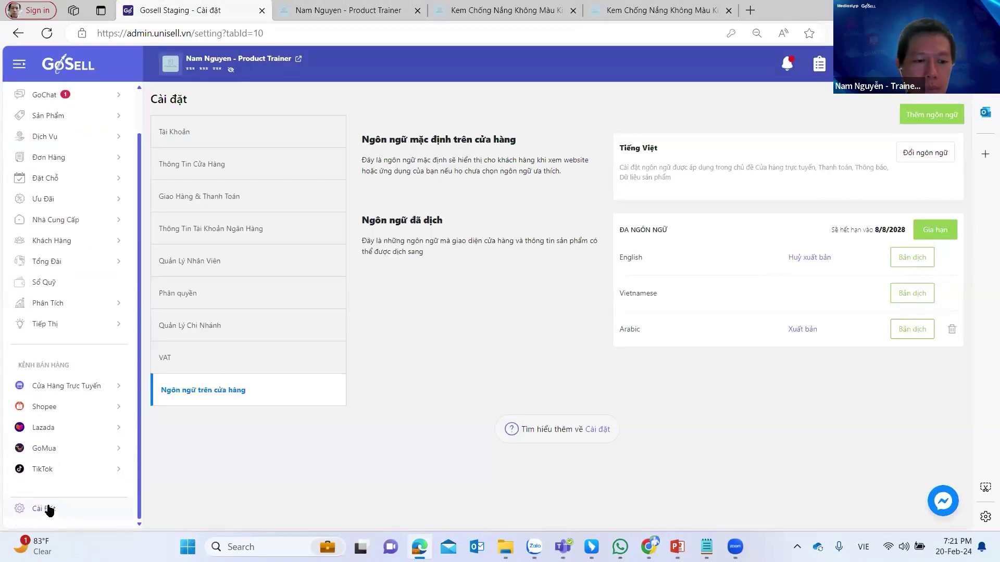
pyautogui.click(61, 386)
pyautogui.scroll(-3, 73, 405)
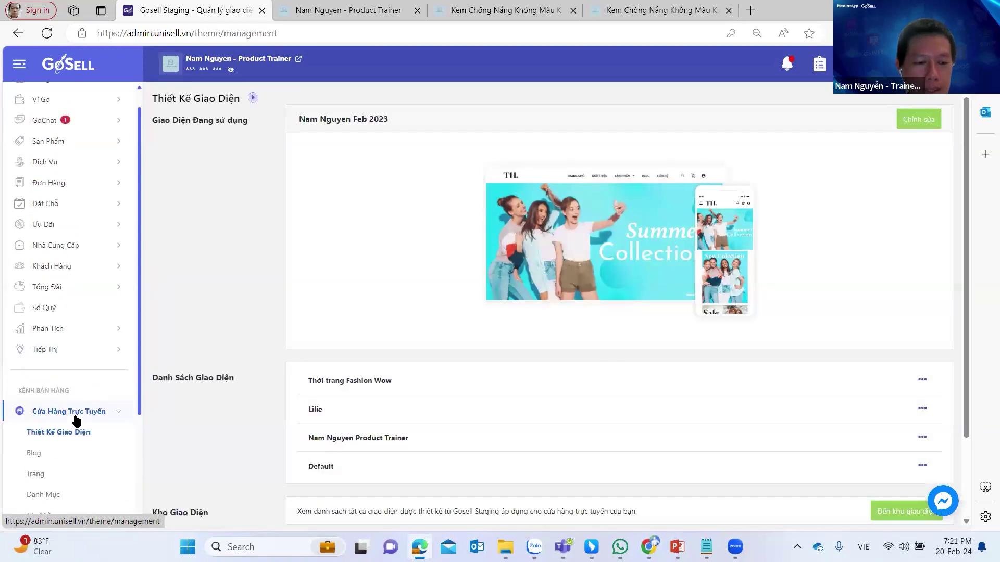
pyautogui.click(58, 386)
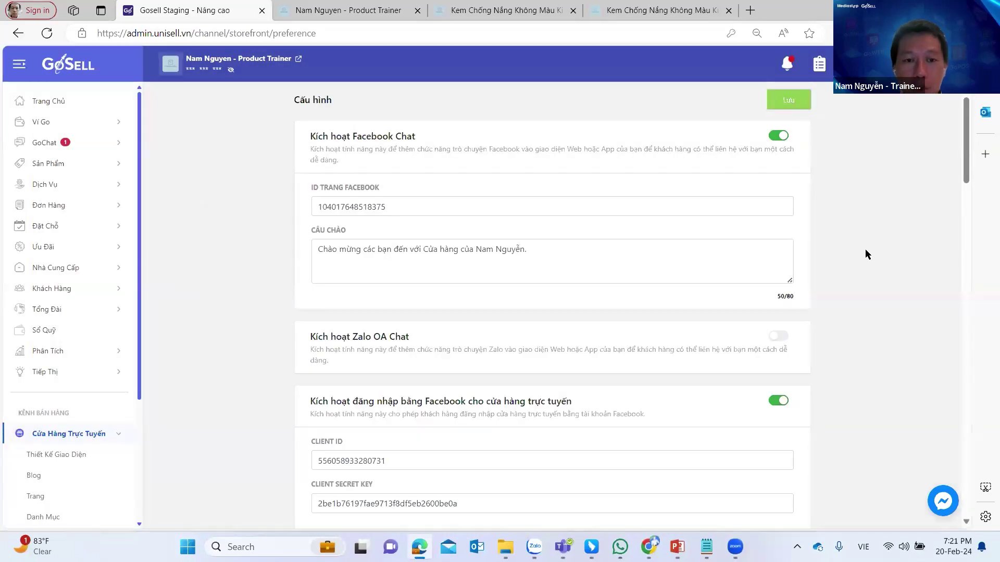
# Step: Examine the multi-currency section (Đa tiền tệ), going through the currency list and the exchange rate of each currency
pyautogui.scroll(-5, 864, 254)
pyautogui.scroll(-5, 865, 250)
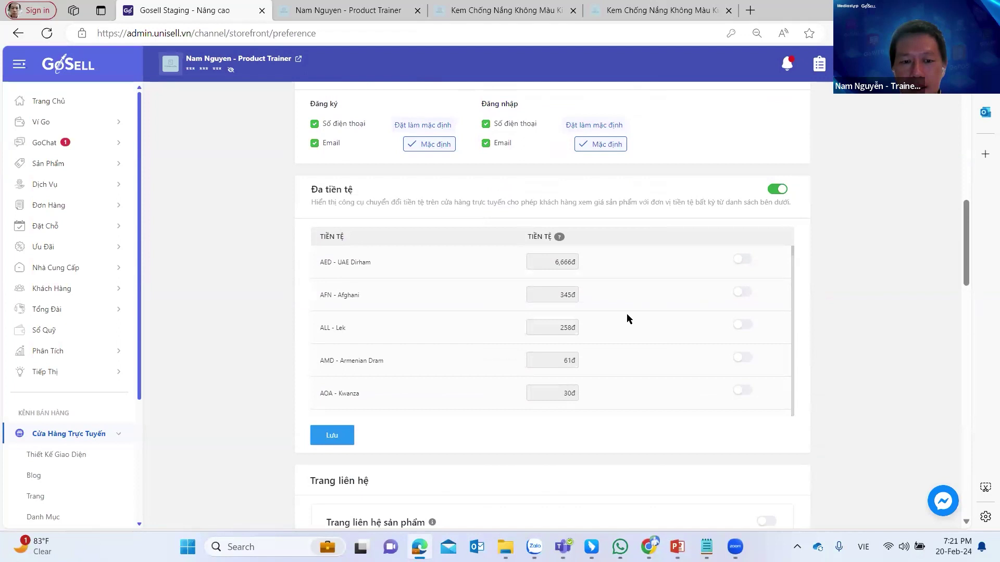
pyautogui.scroll(-3, 623, 313)
pyautogui.scroll(-8, 617, 317)
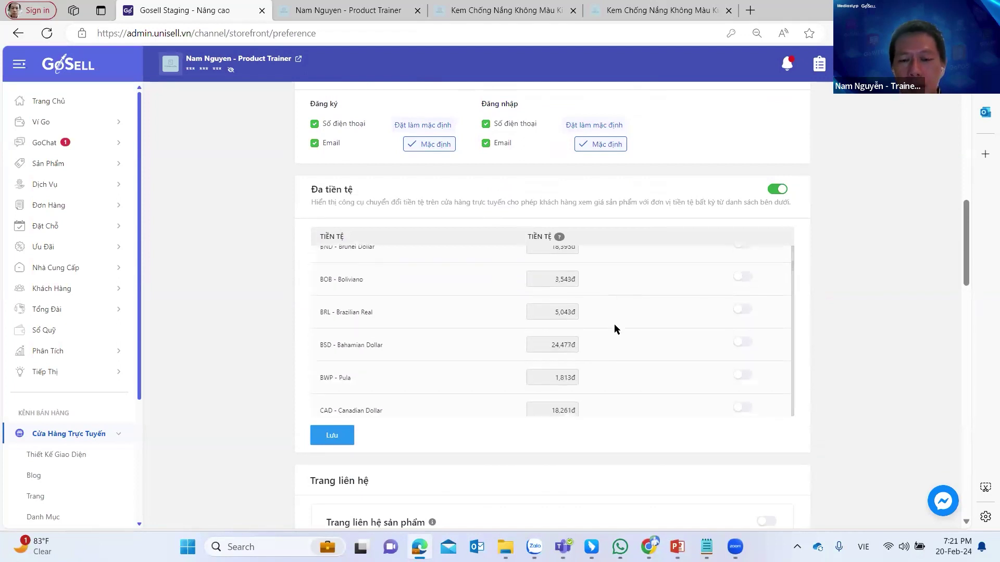
pyautogui.scroll(-5, 614, 325)
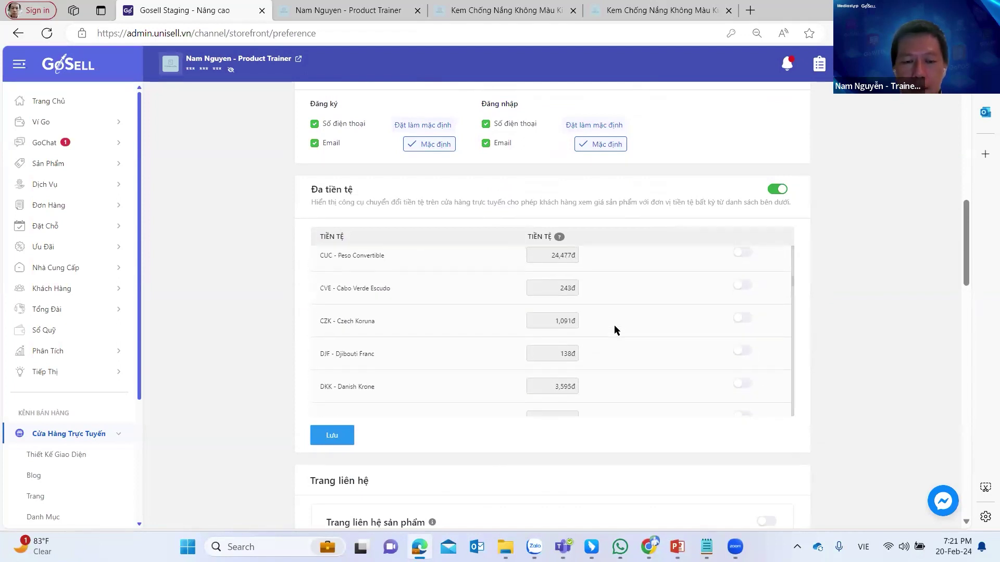
pyautogui.scroll(-5, 613, 326)
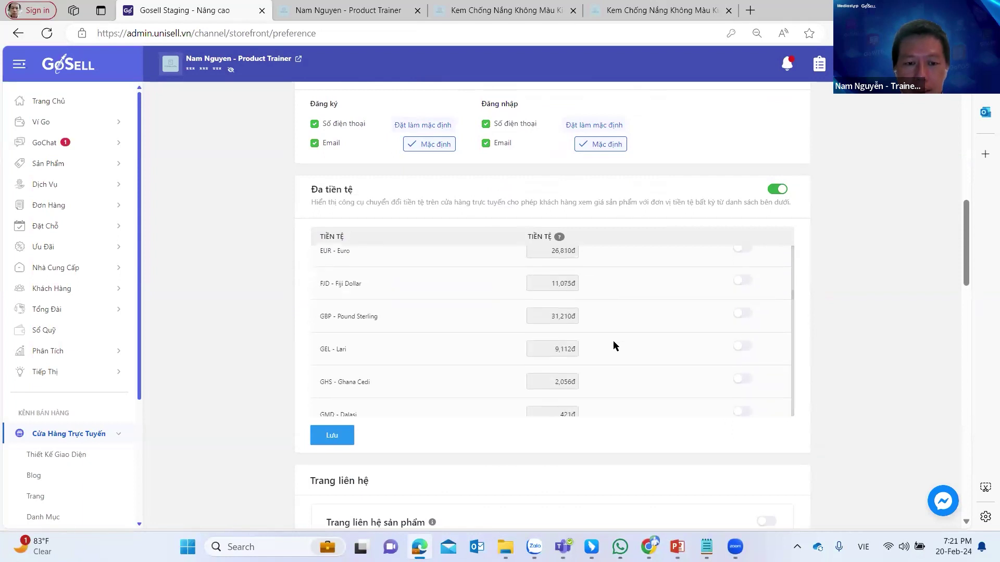
pyautogui.scroll(-5, 613, 343)
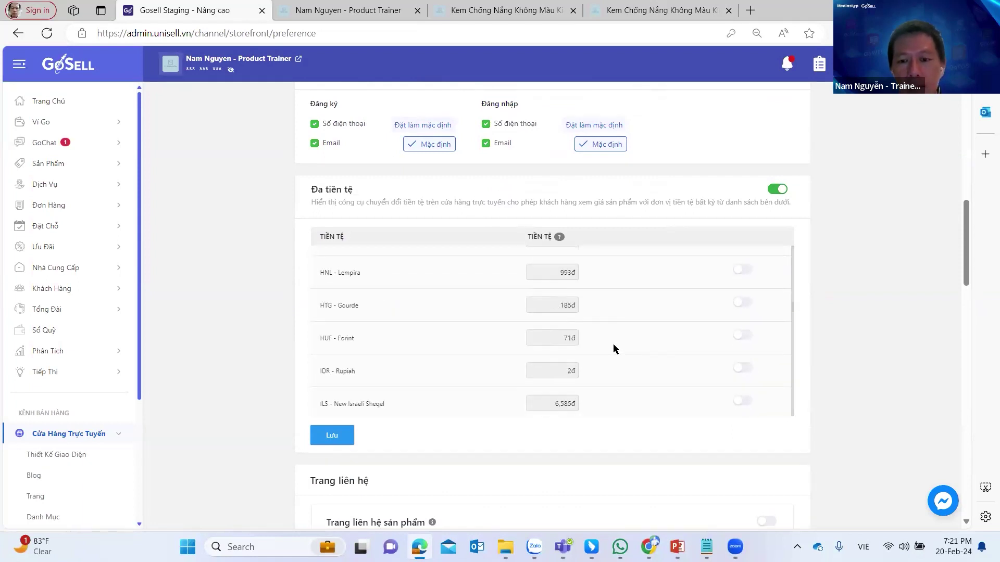
pyautogui.scroll(-1, 614, 344)
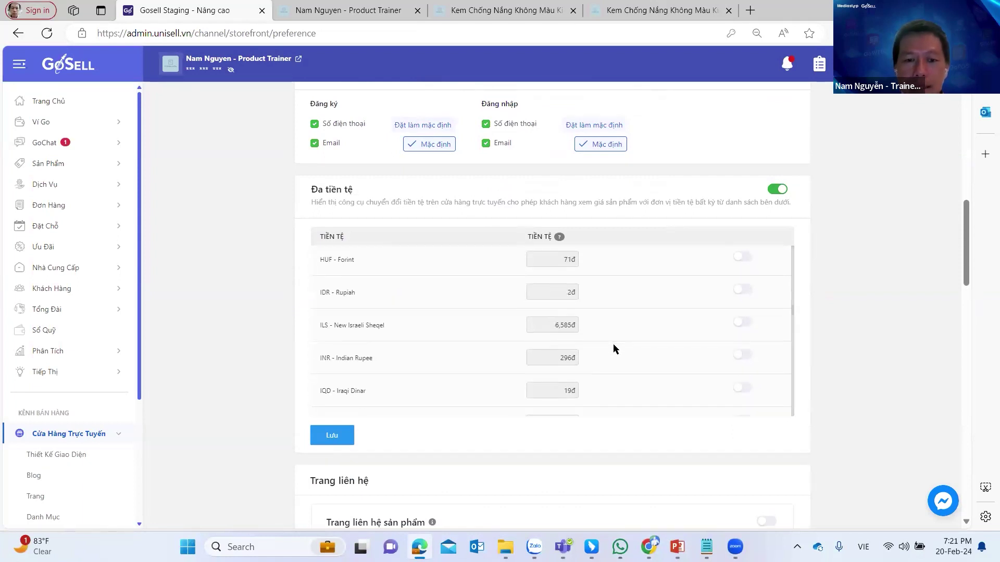
pyautogui.scroll(-3, 554, 325)
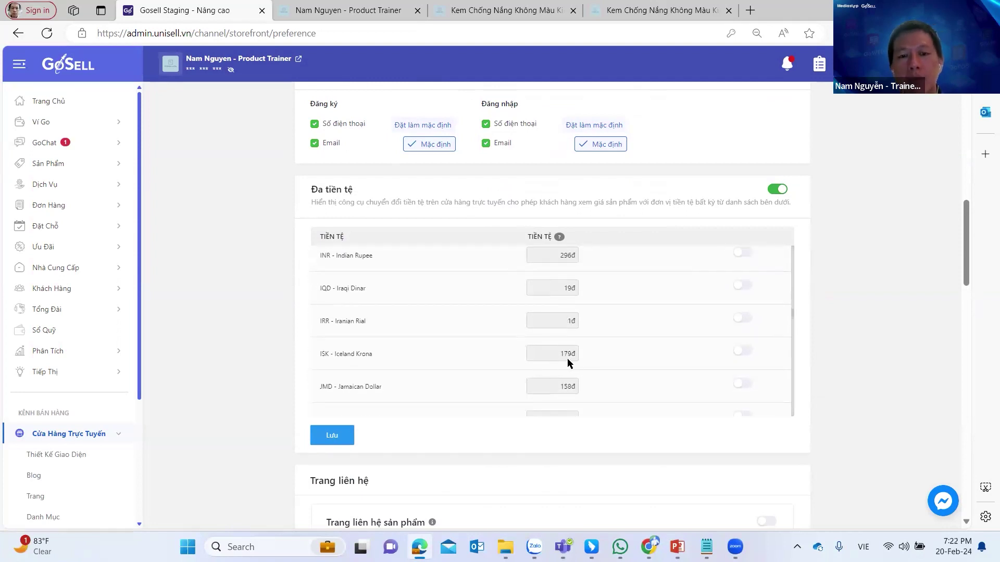
pyautogui.scroll(-4, 596, 357)
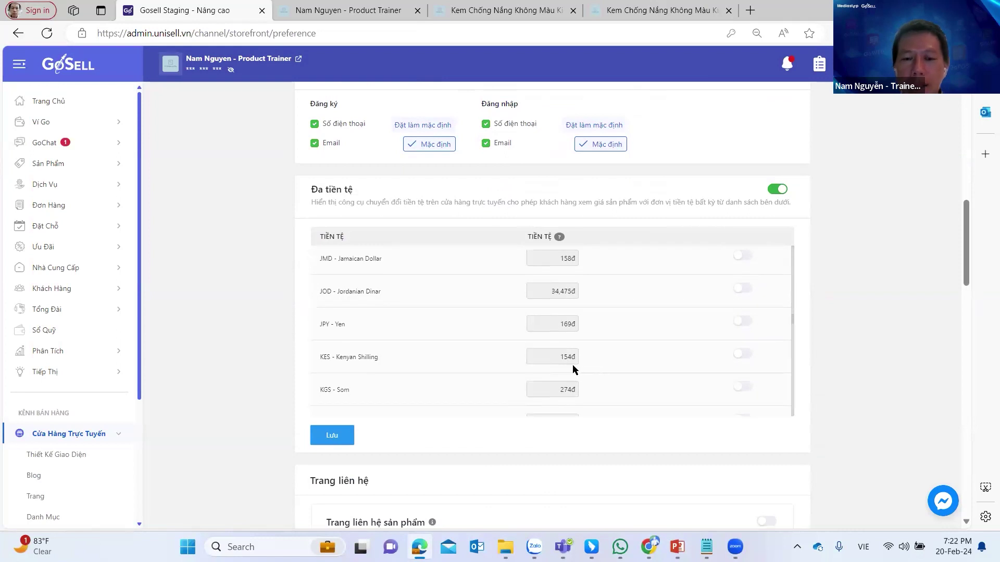
pyautogui.scroll(-3, 573, 365)
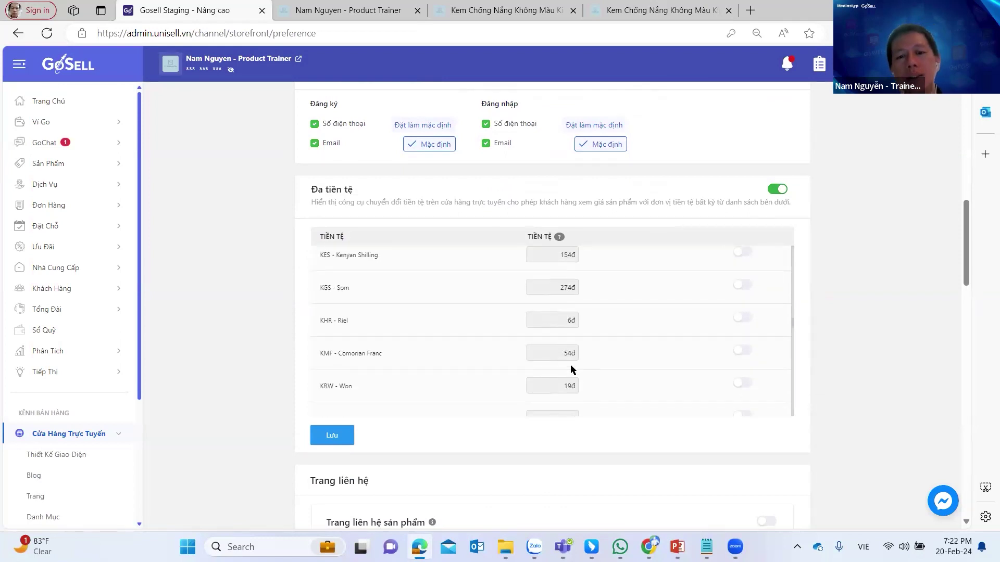
pyautogui.scroll(-3, 569, 367)
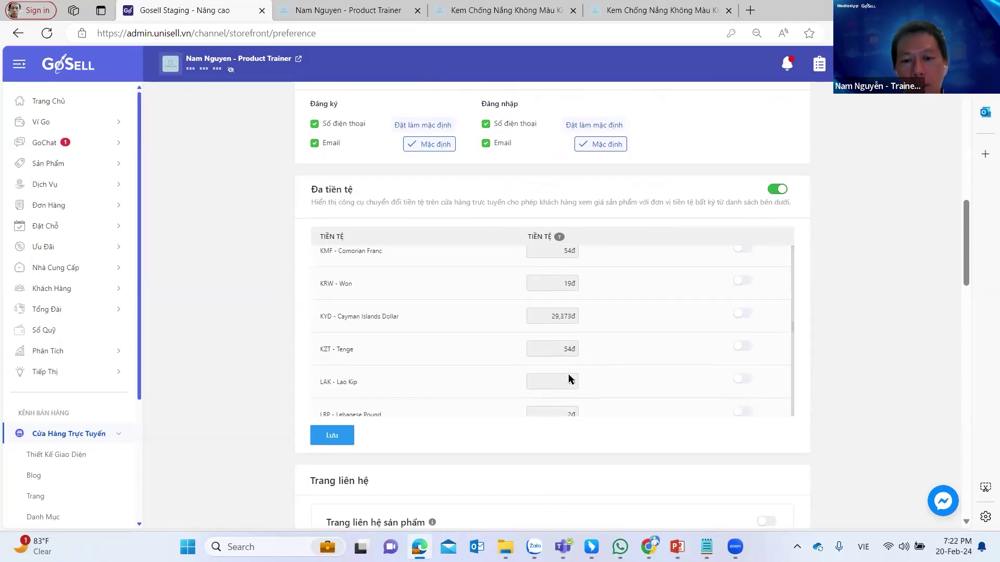
pyautogui.scroll(-2, 571, 367)
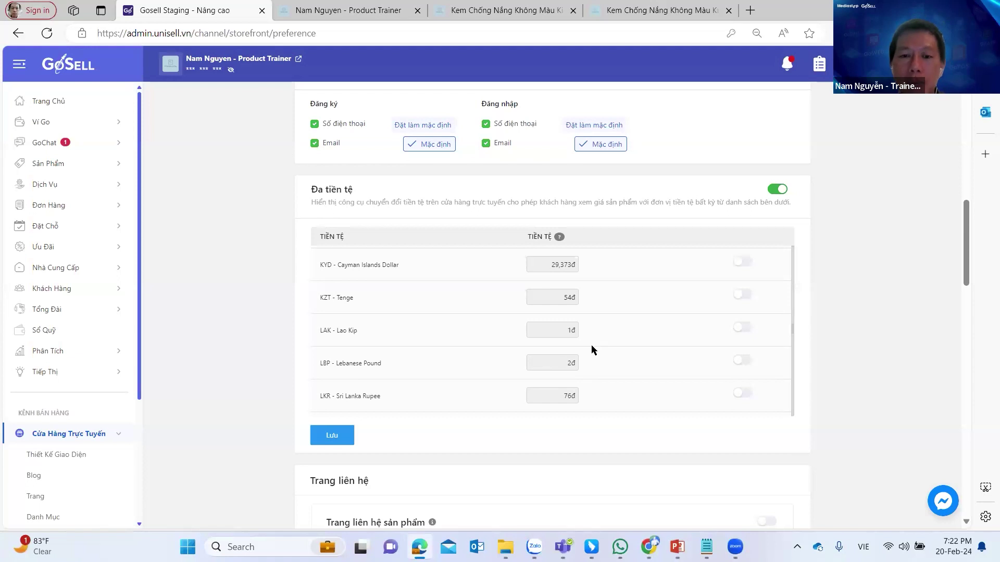
pyautogui.scroll(-2, 582, 345)
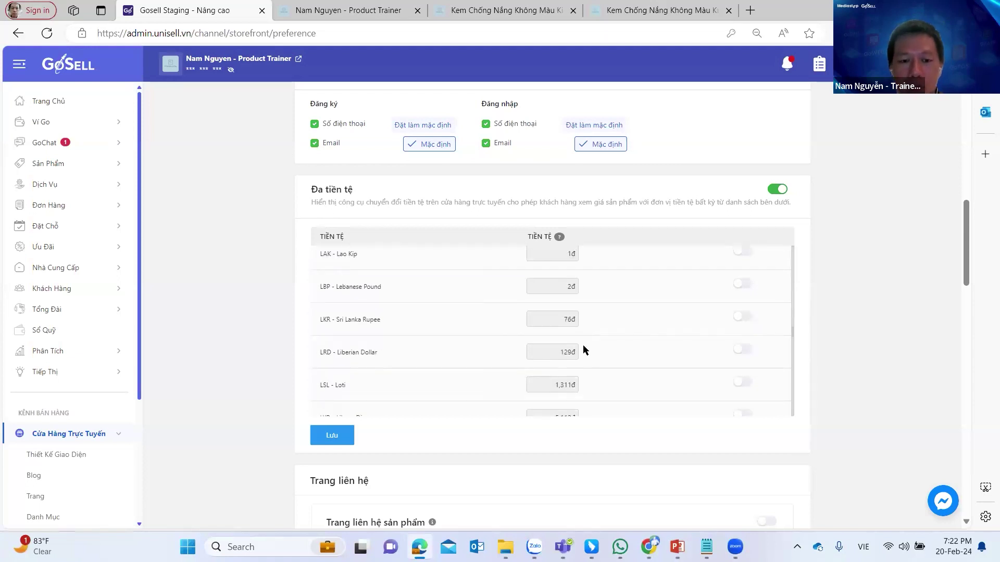
pyautogui.scroll(-10, 583, 362)
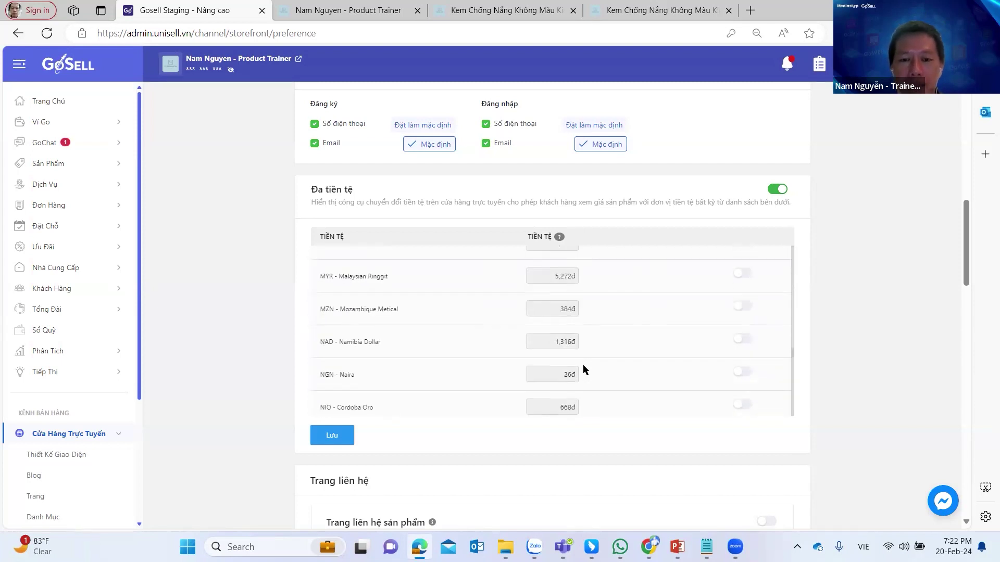
pyautogui.scroll(-3, 584, 369)
pyautogui.scroll(-5, 583, 366)
pyautogui.scroll(-8, 569, 384)
pyautogui.scroll(-2, 569, 387)
pyautogui.scroll(-4, 606, 390)
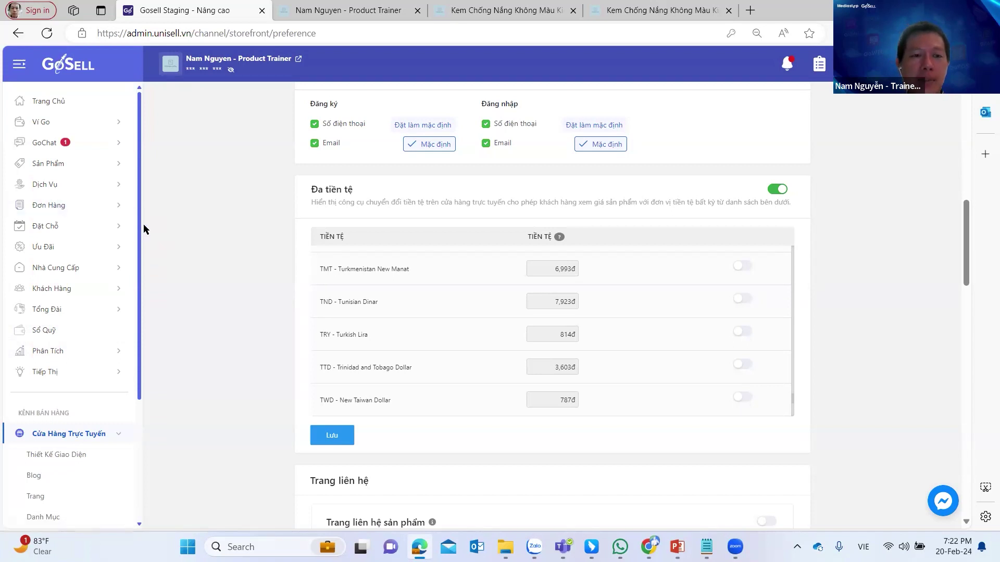
# Step: Open the order list (Danh Sách Đơn Hàng) and clear the creation date range so it covers all time (Mọi lúc)
pyautogui.scroll(4, 144, 228)
pyautogui.scroll(6, 144, 229)
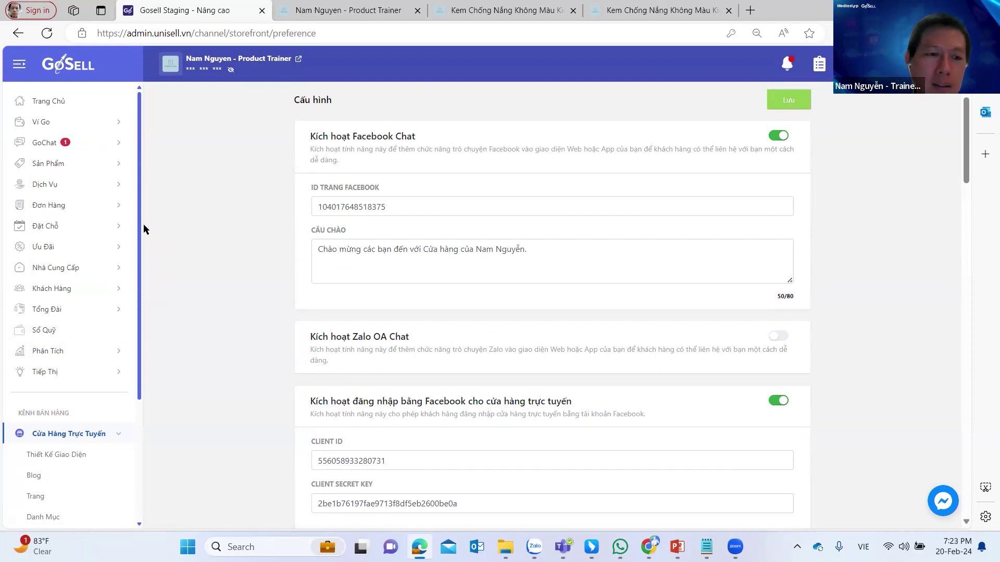
pyautogui.click(54, 208)
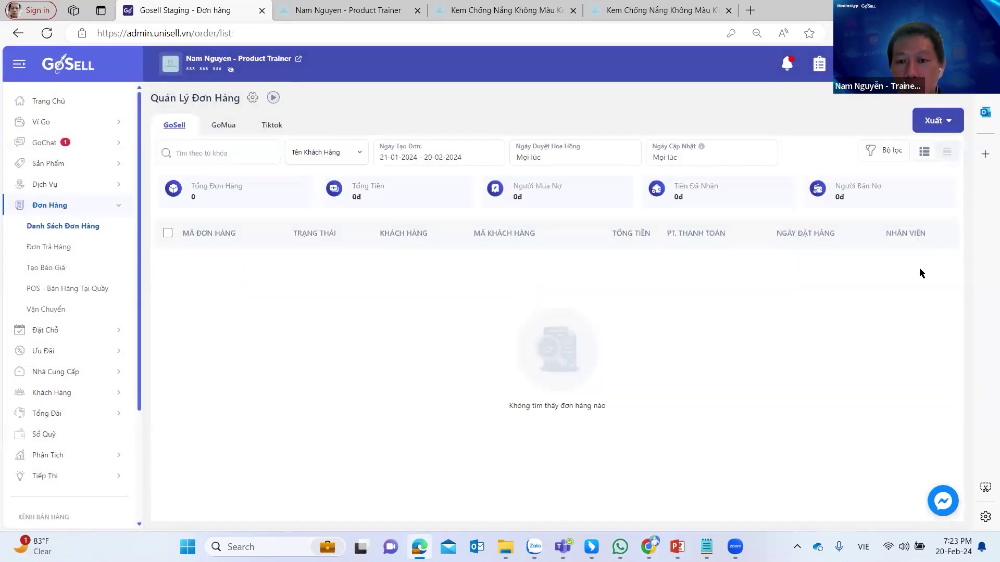
pyautogui.click(417, 149)
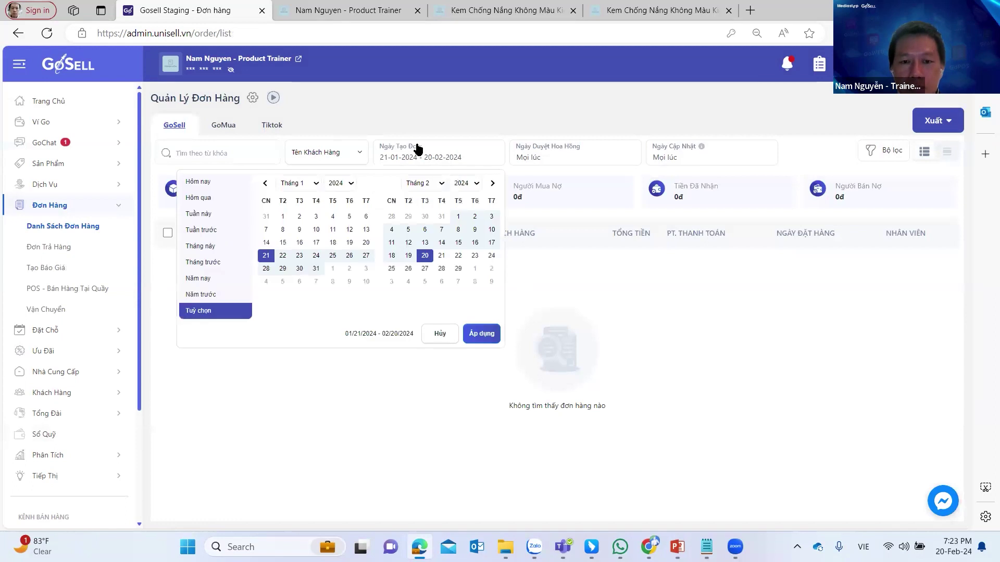
pyautogui.click(440, 335)
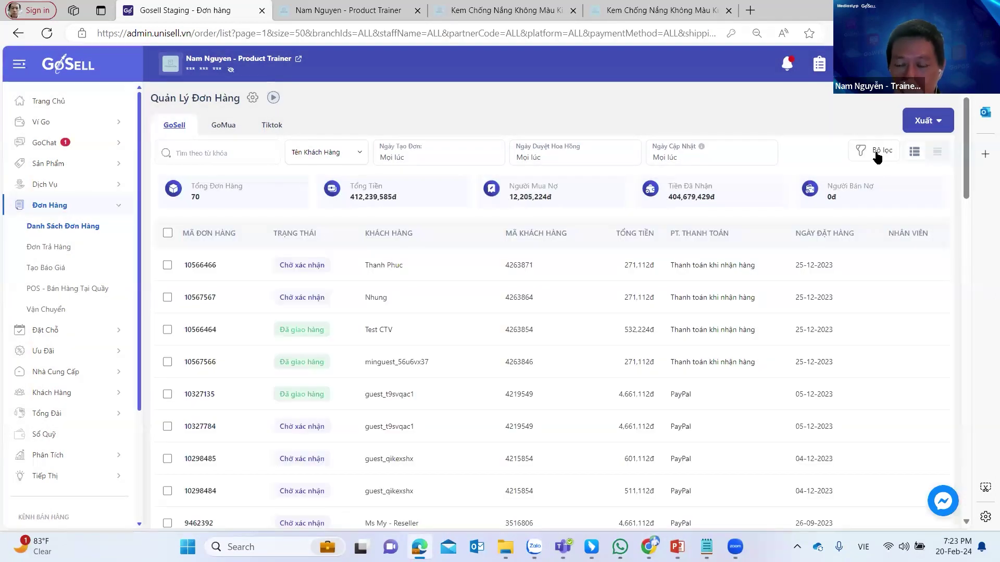
# Step: Filter the order list by the PayPal payment method
pyautogui.click(877, 155)
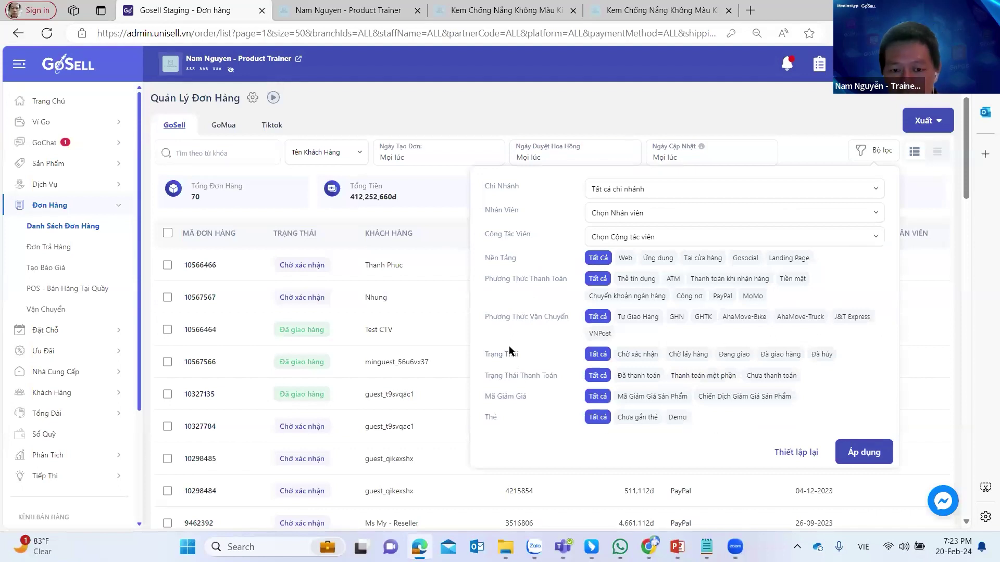
pyautogui.click(722, 295)
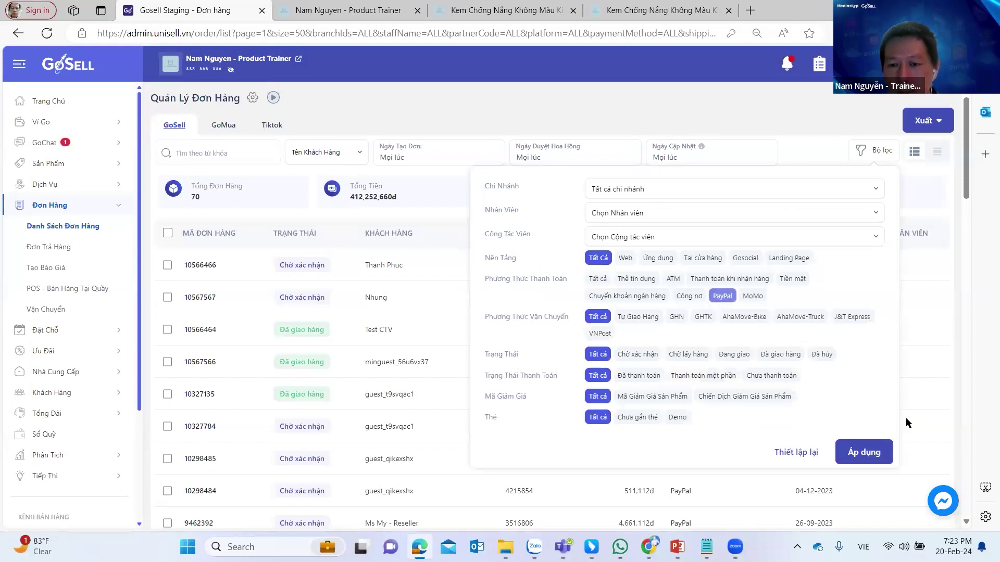
pyautogui.click(869, 458)
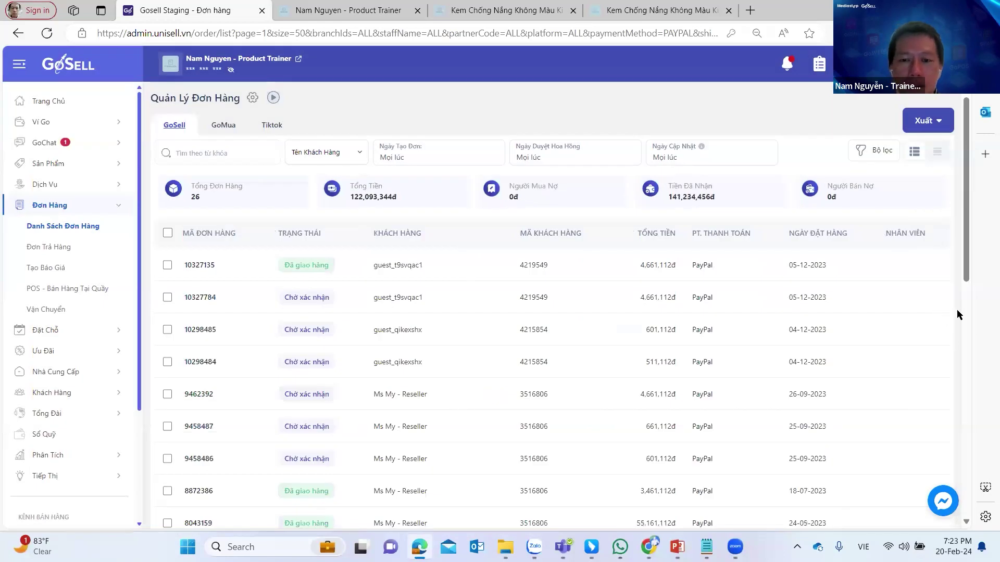
# Step: Open the delivered PayPal order dated 05-12-2023 and examine its shipping code (Mã vận chuyển)
pyautogui.click(305, 268)
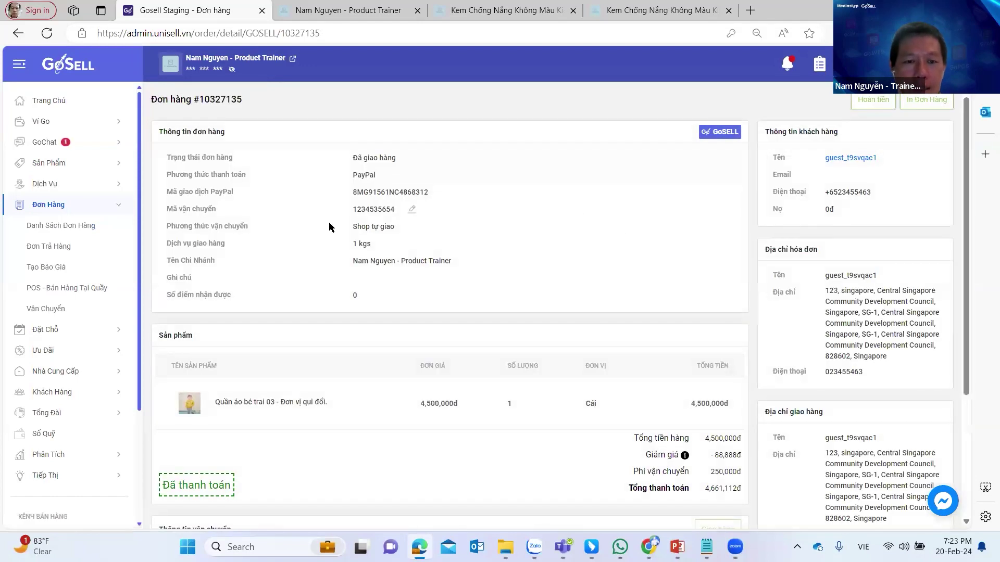
pyautogui.moveTo(195, 191); pyautogui.dragTo(373, 211)
pyautogui.tripleClick(199, 207)
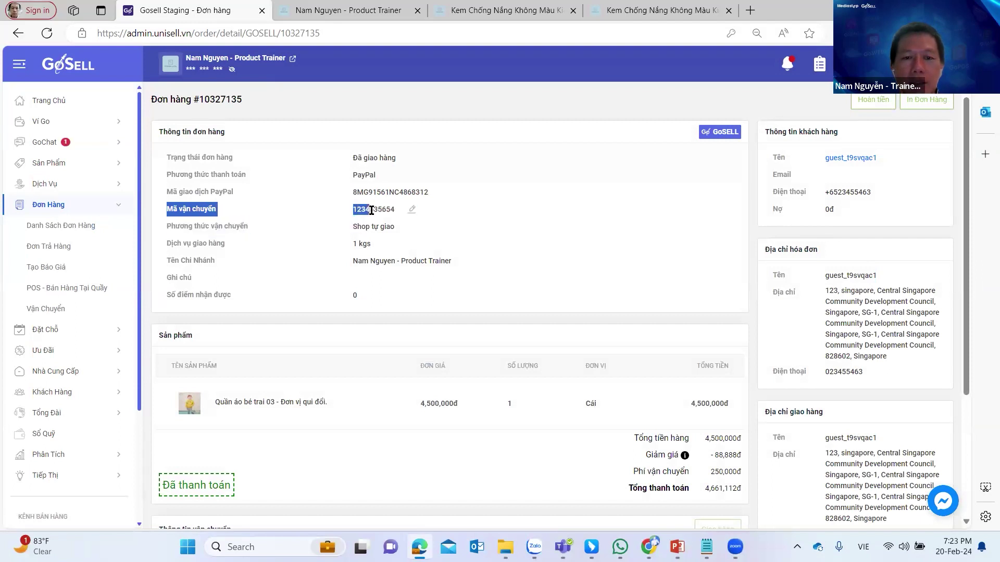
pyautogui.click(473, 238)
pyautogui.doubleClick(373, 209)
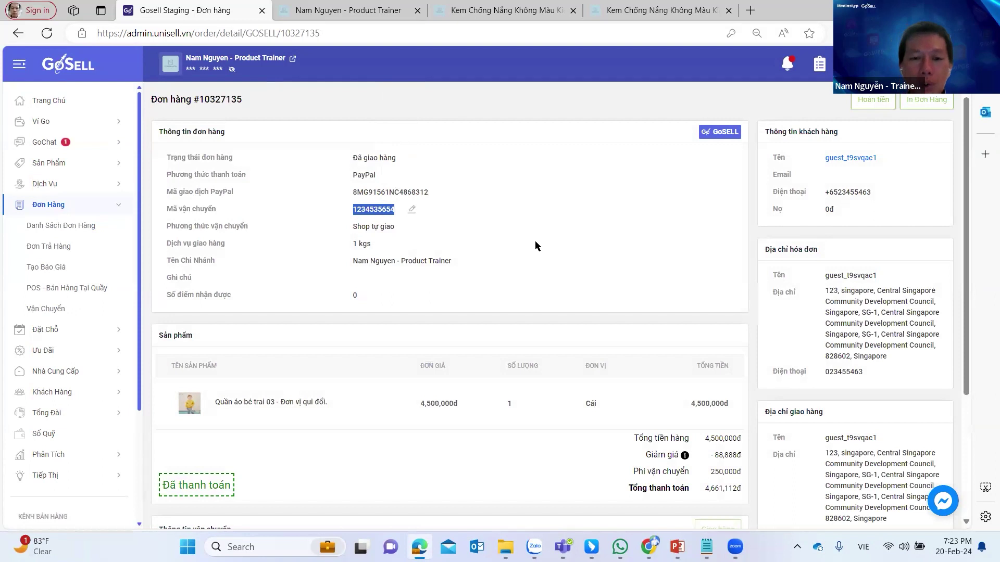
# Step: View the order's shipping code and carrier entry form (Nhập Mã Vận Chuyển), then close it without changes
pyautogui.click(411, 209)
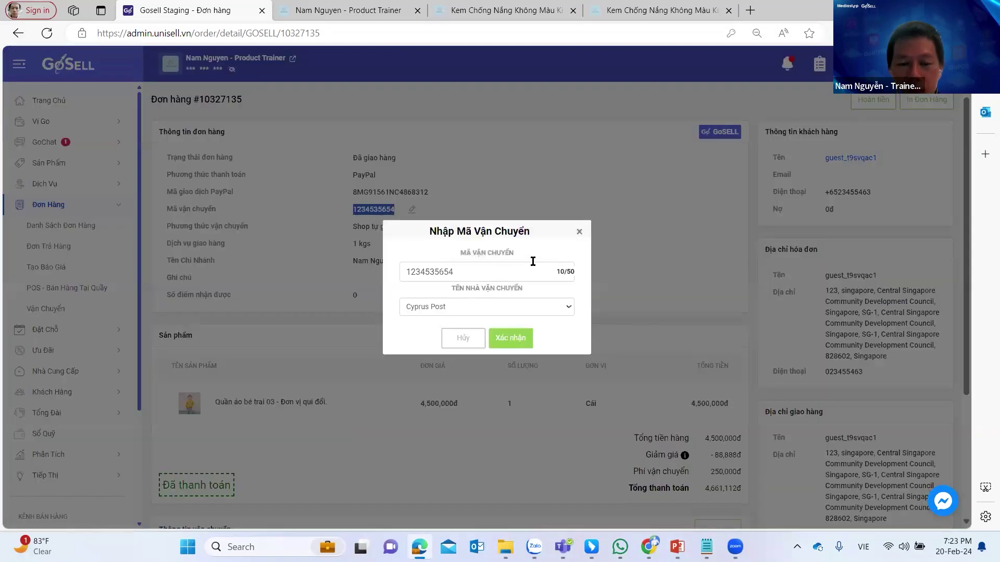
pyautogui.click(579, 232)
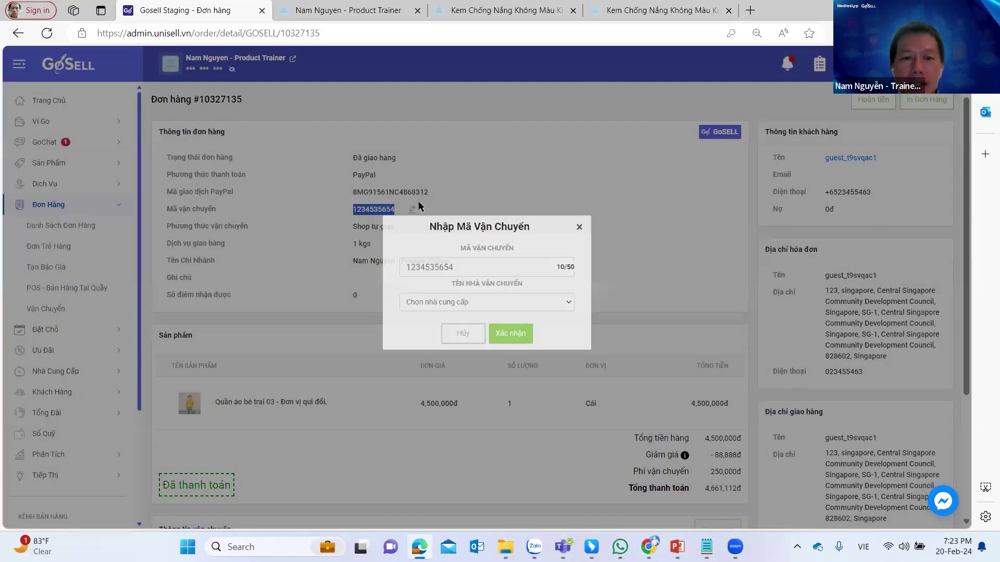
pyautogui.click(410, 209)
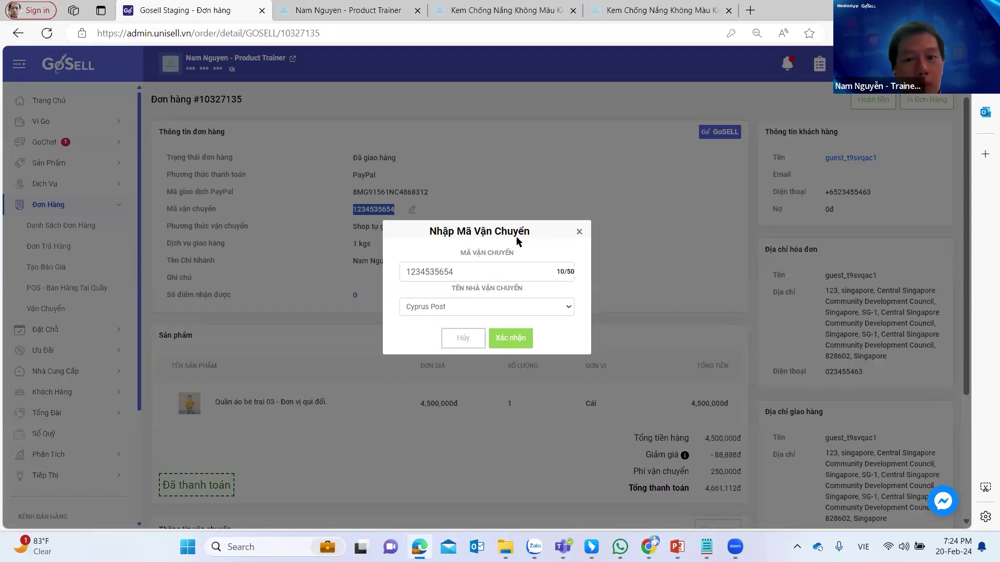
pyautogui.click(579, 232)
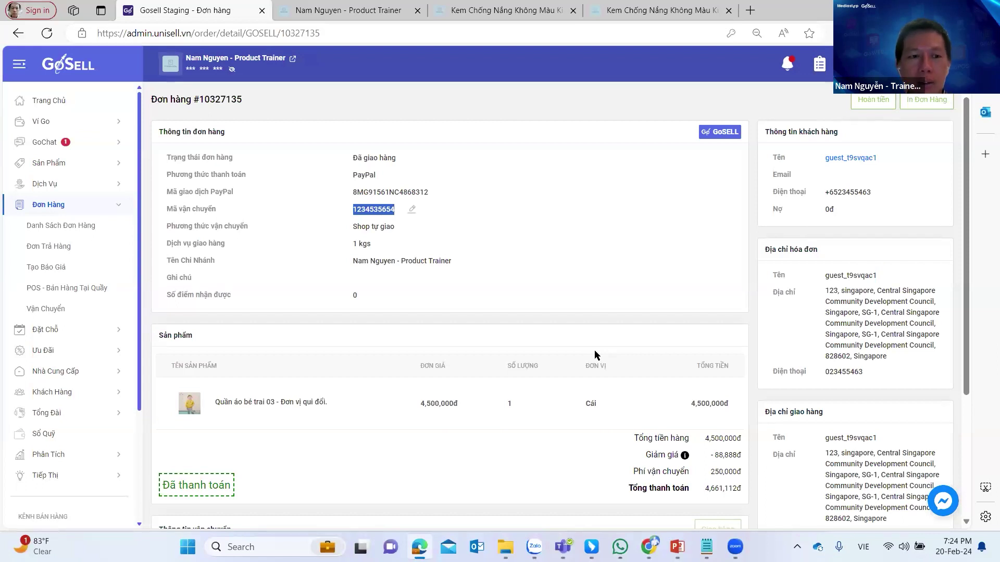
# Step: Open the product Quần áo bé trai 03 - Đơn vị qui đổi from the product list and review its English translation
pyautogui.click(66, 165)
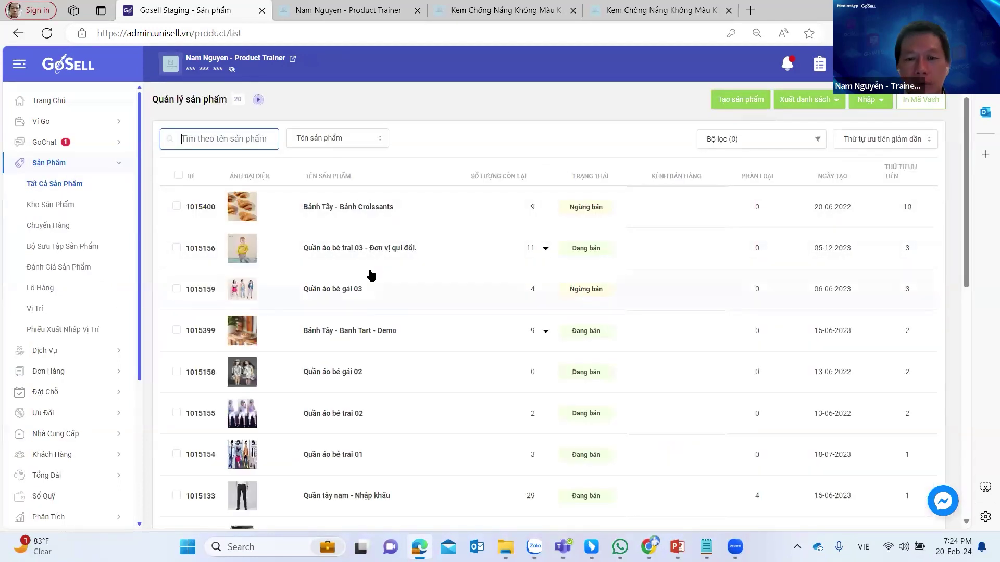
pyautogui.click(367, 248)
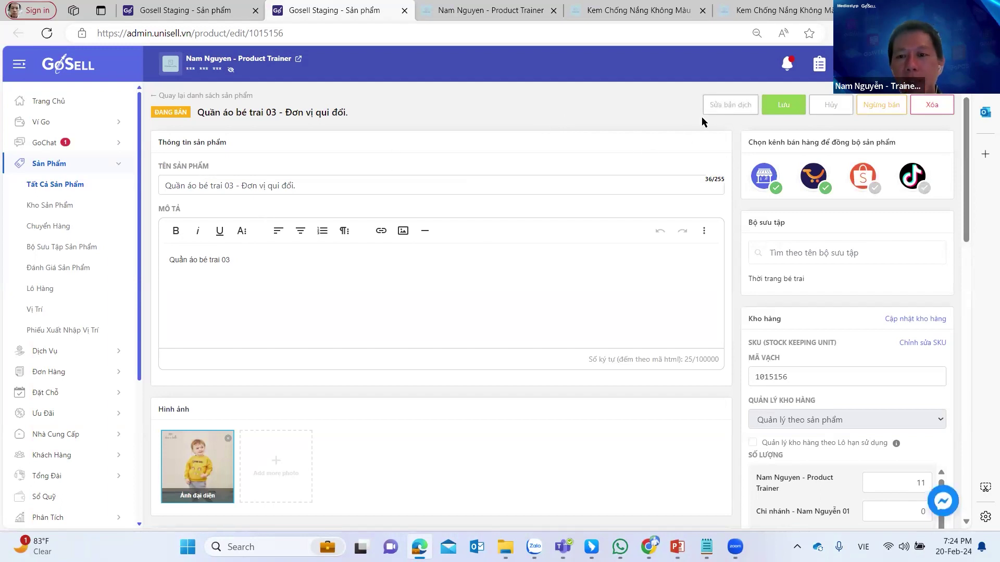
pyautogui.click(731, 110)
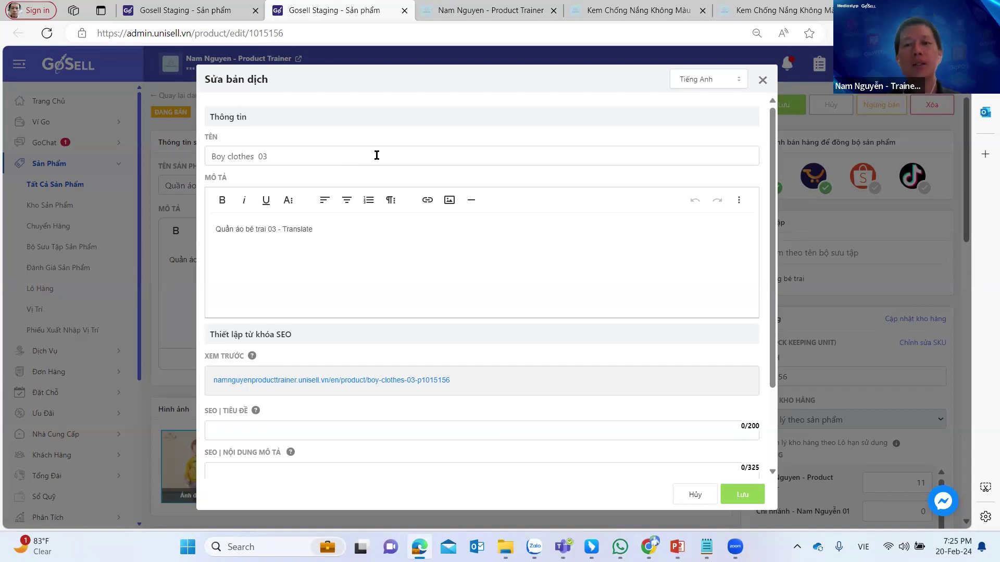
pyautogui.click(762, 80)
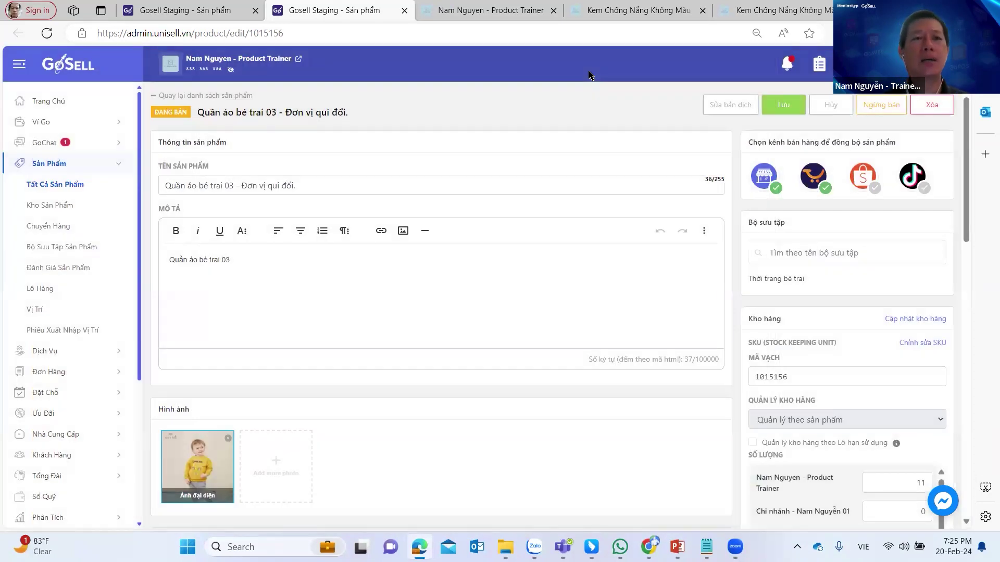
# Step: Go to the online store's theme design page (Thiết Kế Giao Diện) and open the theme currently in use for editing
pyautogui.scroll(-1, 105, 310)
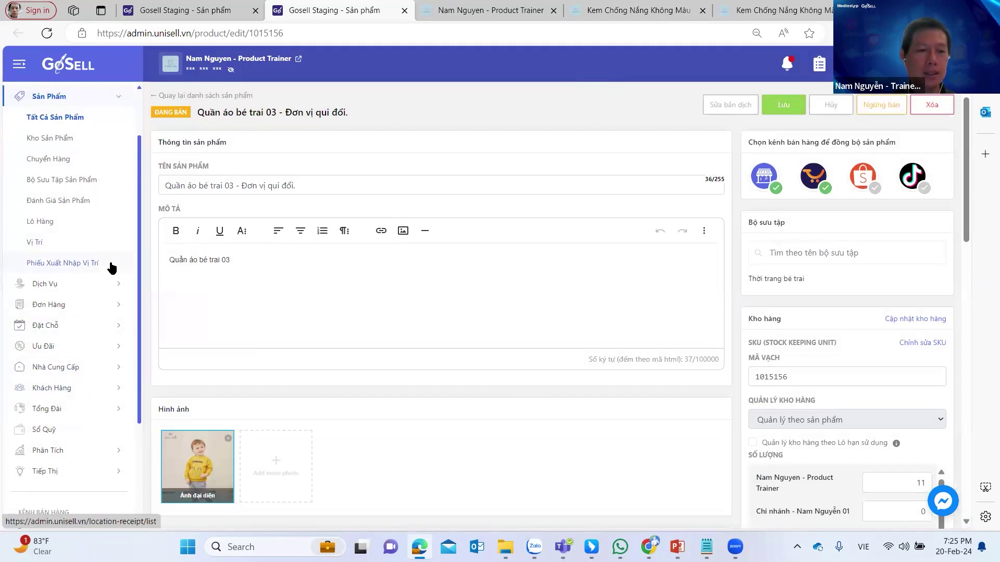
pyautogui.scroll(-2, 112, 293)
pyautogui.click(77, 388)
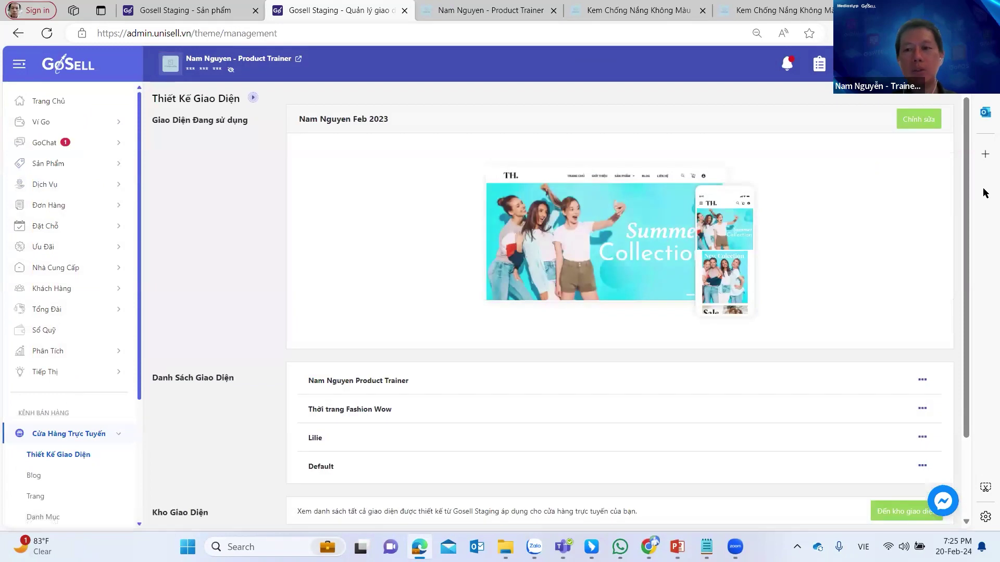
pyautogui.click(917, 119)
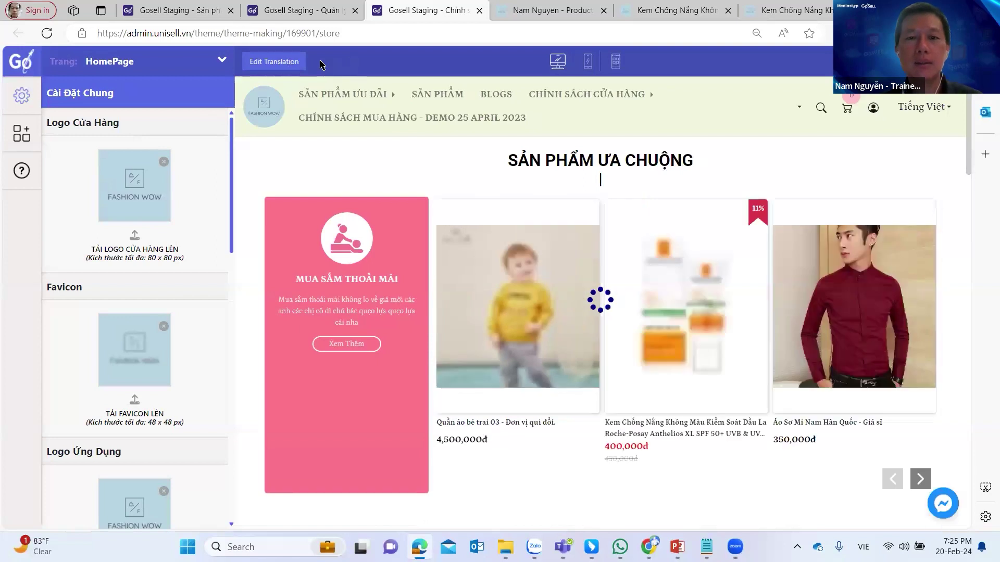
# Step: Enter the HomePage theme's translation mode and check the available translation languages, keeping Tiếng Anh
pyautogui.click(290, 63)
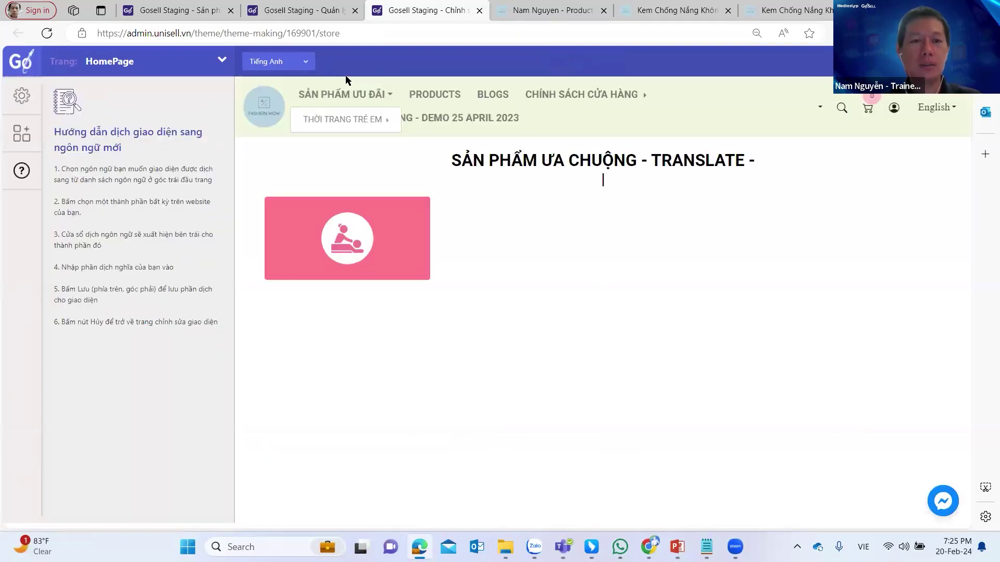
pyautogui.click(285, 63)
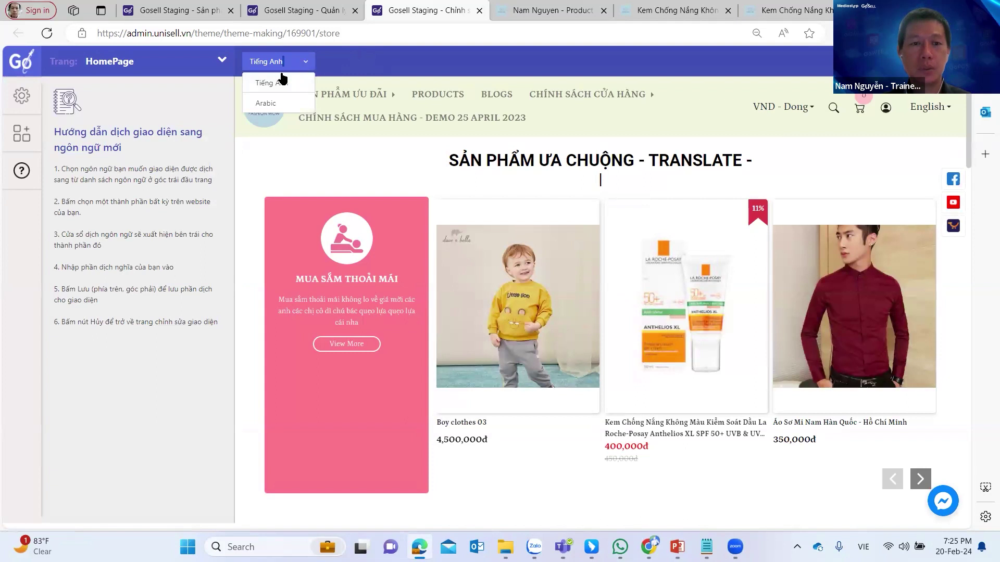
pyautogui.click(408, 58)
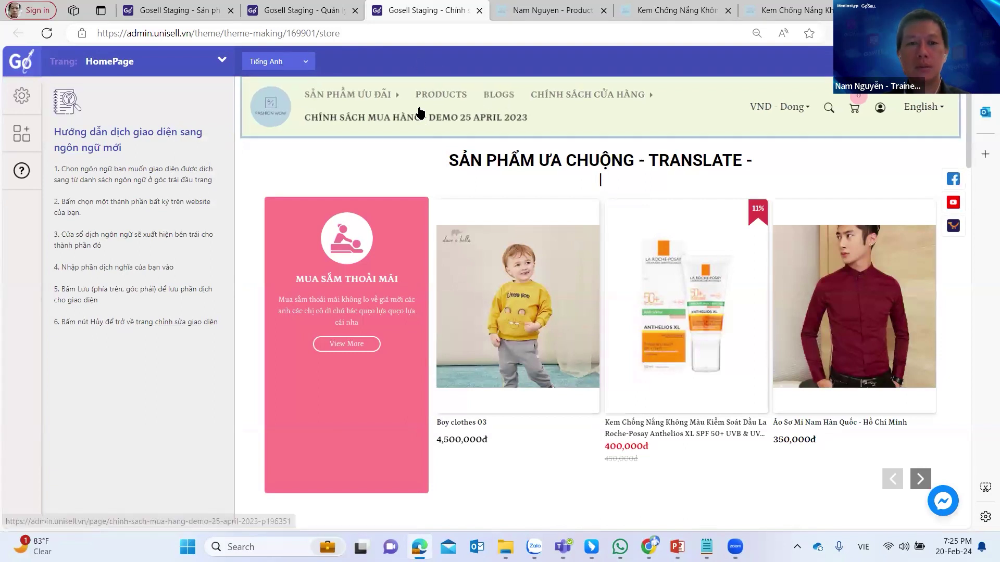
# Step: Examine the edit settings of the header and the product slider, ending in the slider heading's content text (Nội Dung)
pyautogui.click(368, 103)
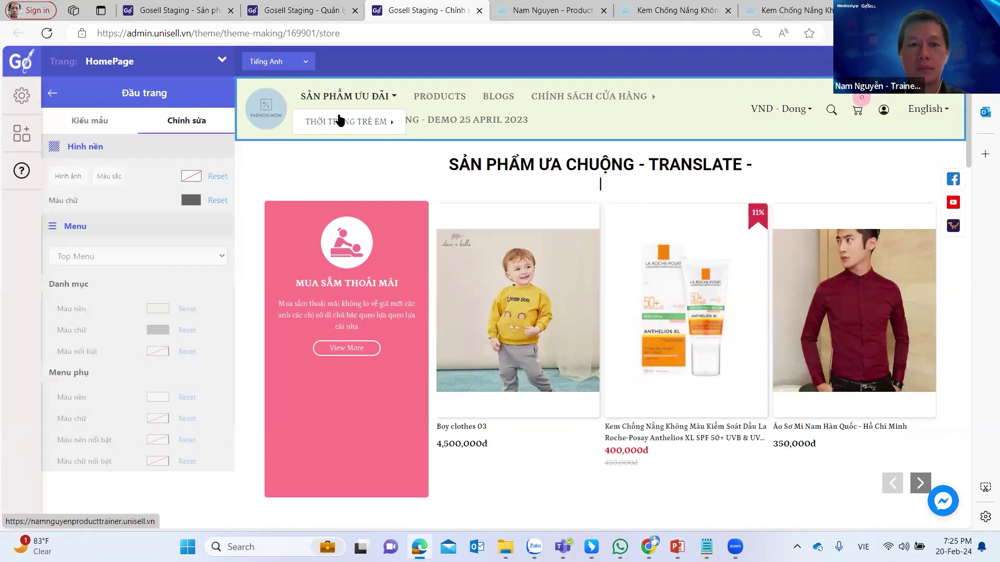
pyautogui.click(402, 172)
pyautogui.scroll(2, 336, 114)
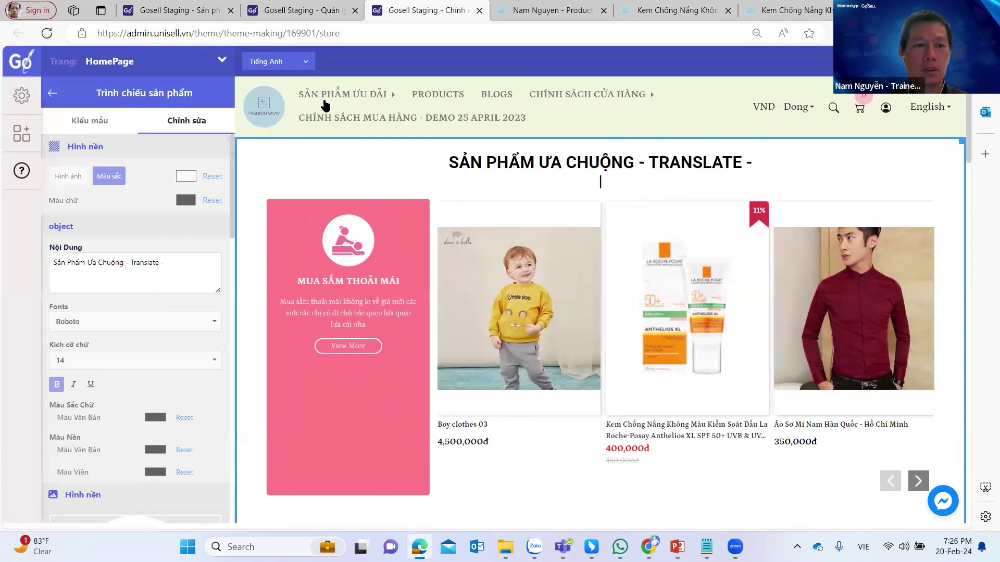
pyautogui.moveTo(325, 102)
pyautogui.click(372, 86)
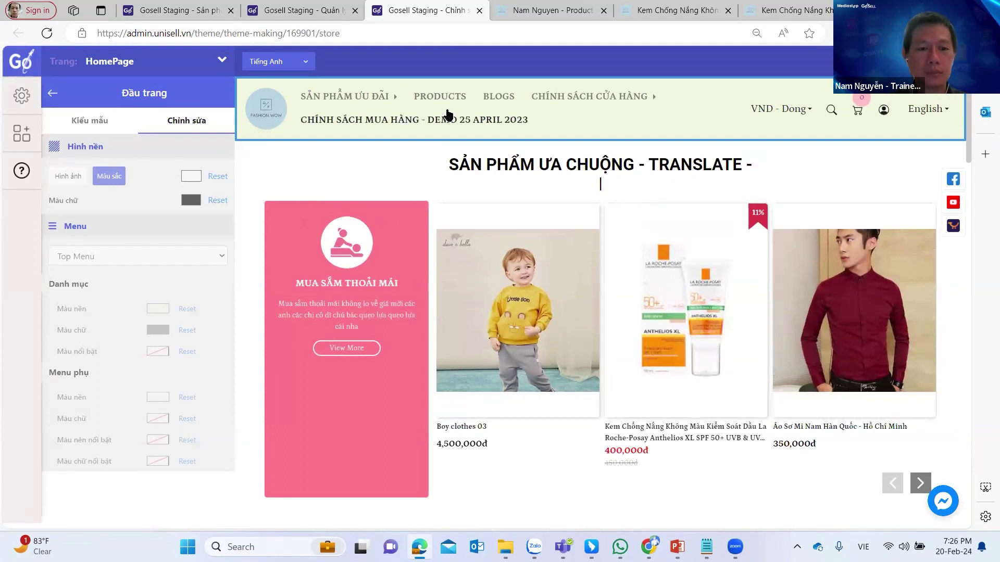
pyautogui.moveTo(657, 108)
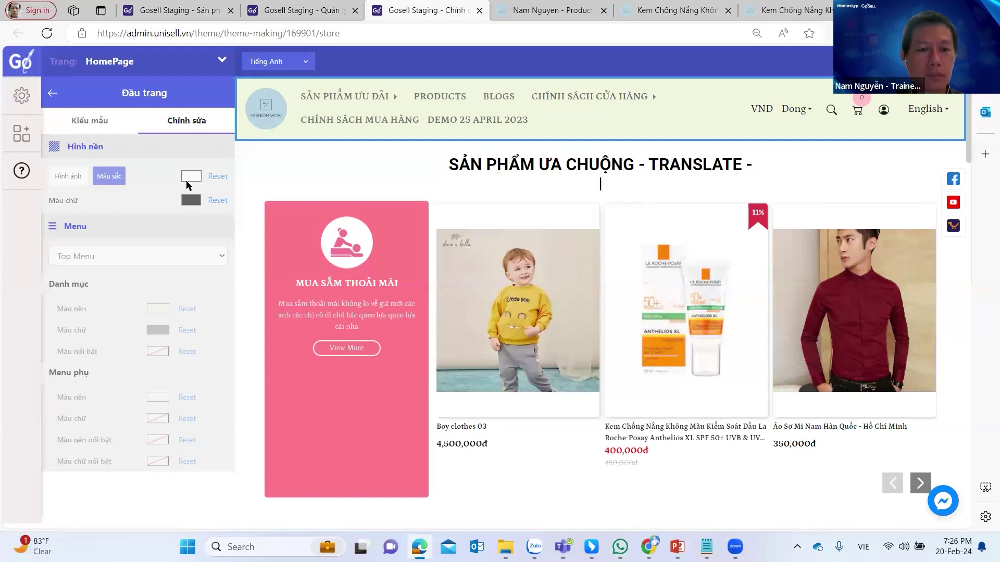
pyautogui.click(400, 184)
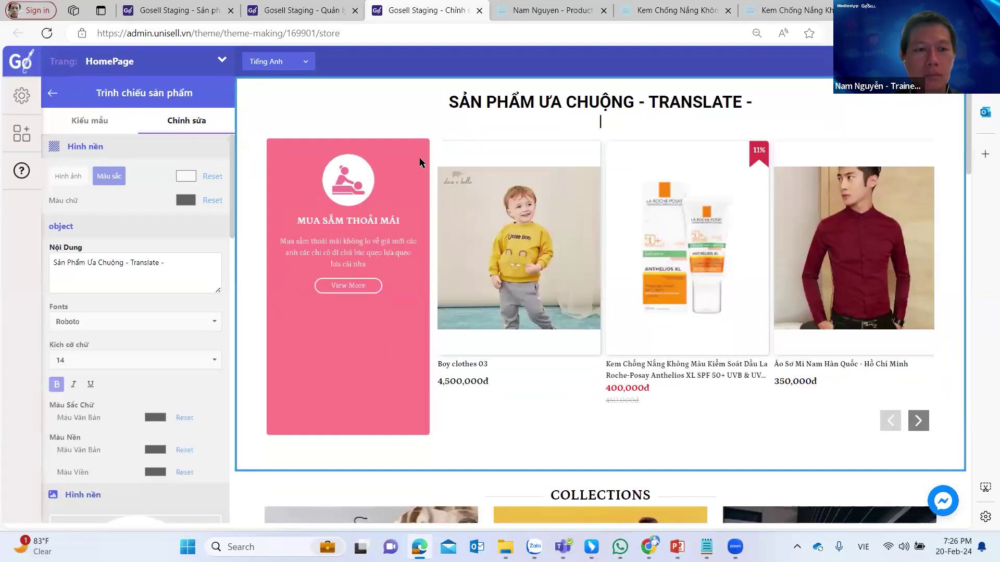
pyautogui.click(187, 262)
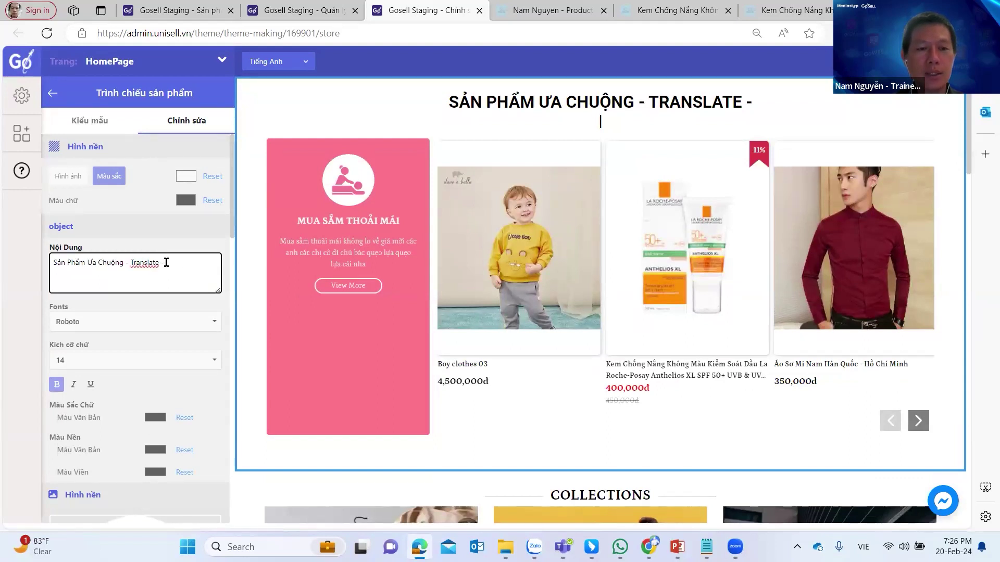
# Step: Close both open storefront pages of the La Roche-Posay sunscreen product to return to the store's home page
pyautogui.click(787, 7)
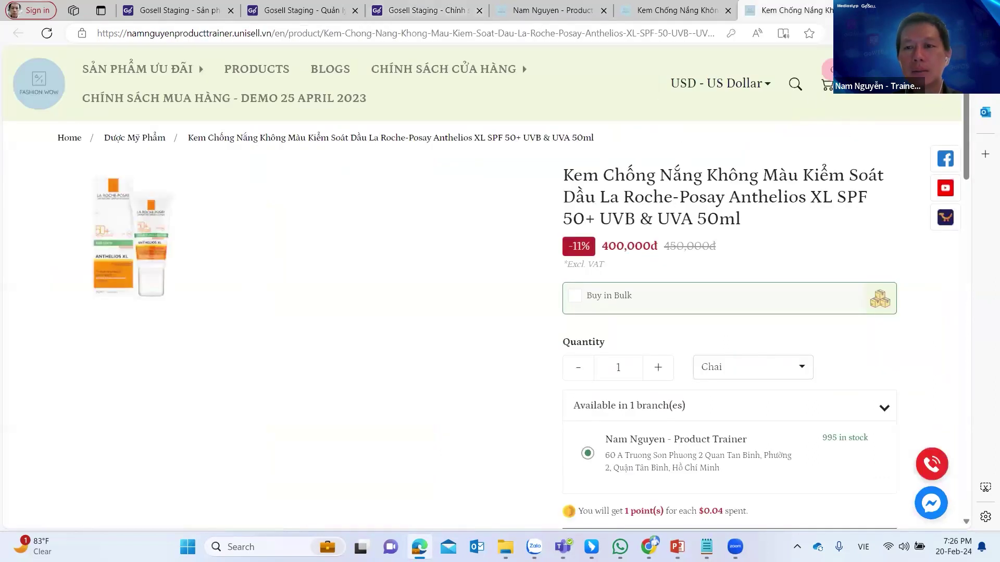
pyautogui.click(902, 113)
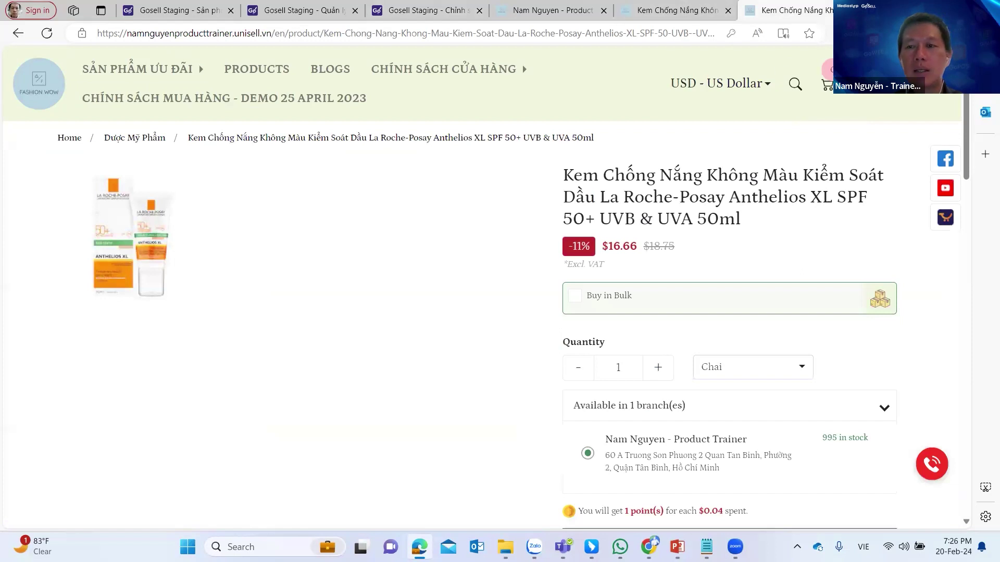
pyautogui.middleClick(800, 15)
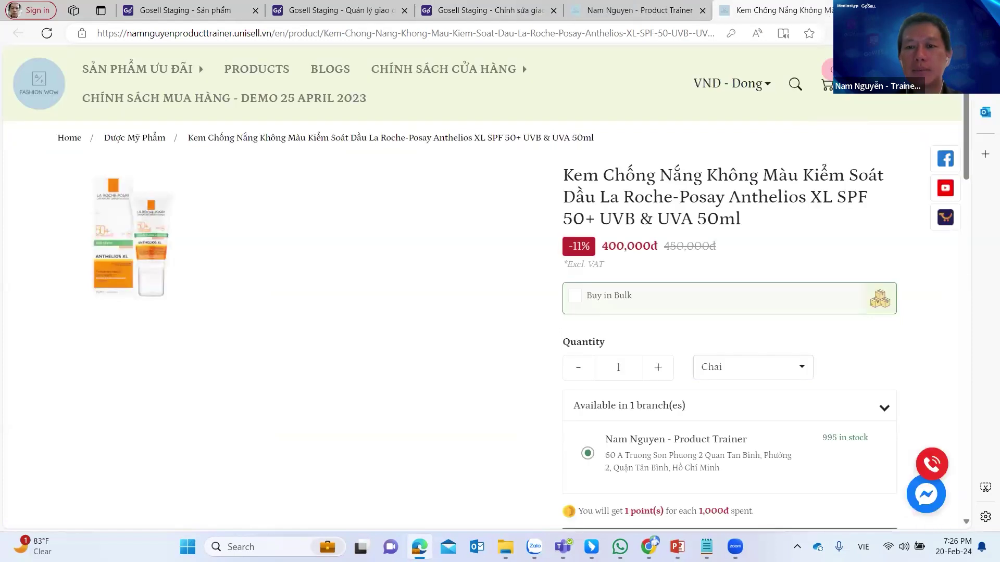
pyautogui.hotkey('ctrl', 'w')
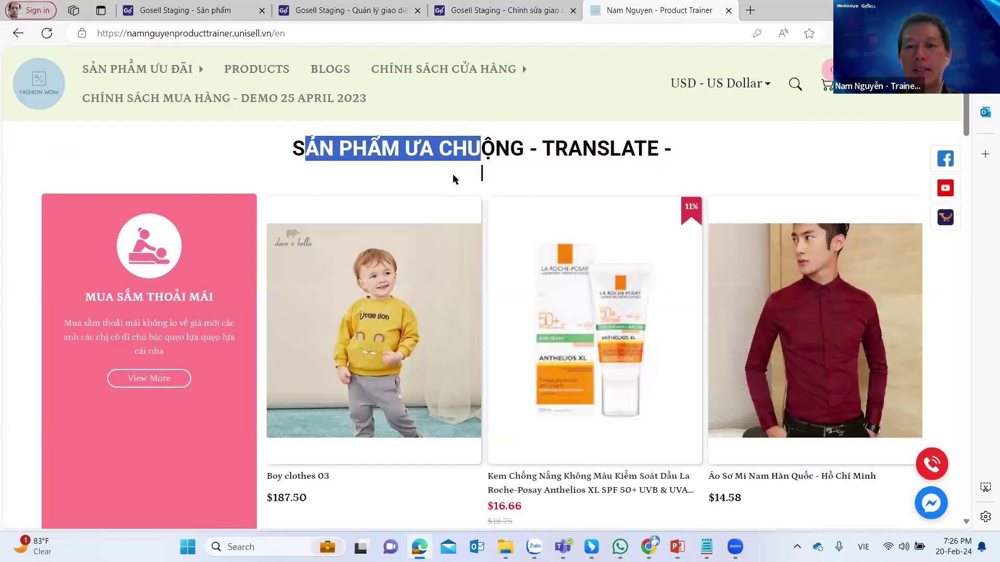
# Step: Switch the storefront home page from English to Vietnamese to compare the featured products heading
pyautogui.click(630, 146)
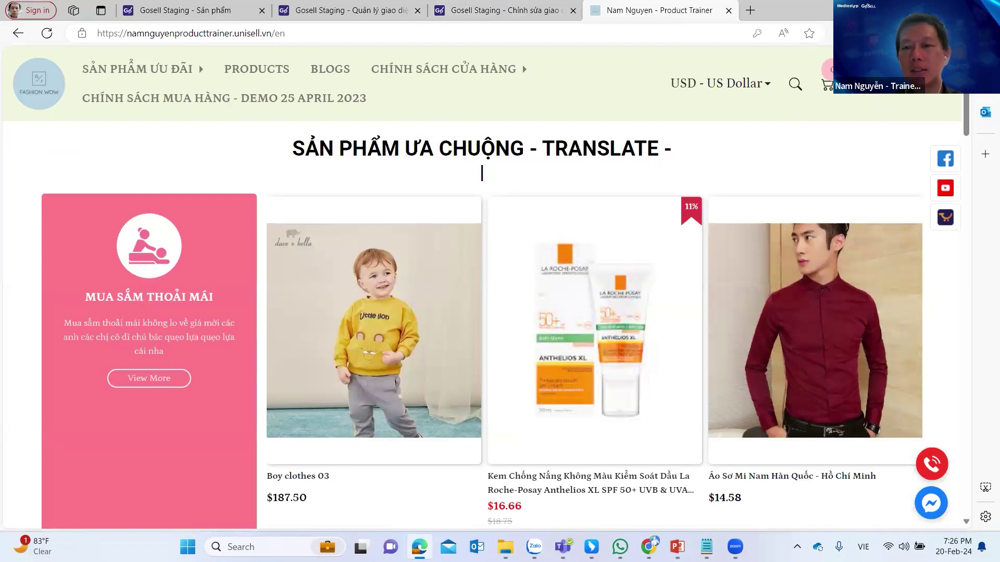
pyautogui.click(891, 84)
pyautogui.click(903, 135)
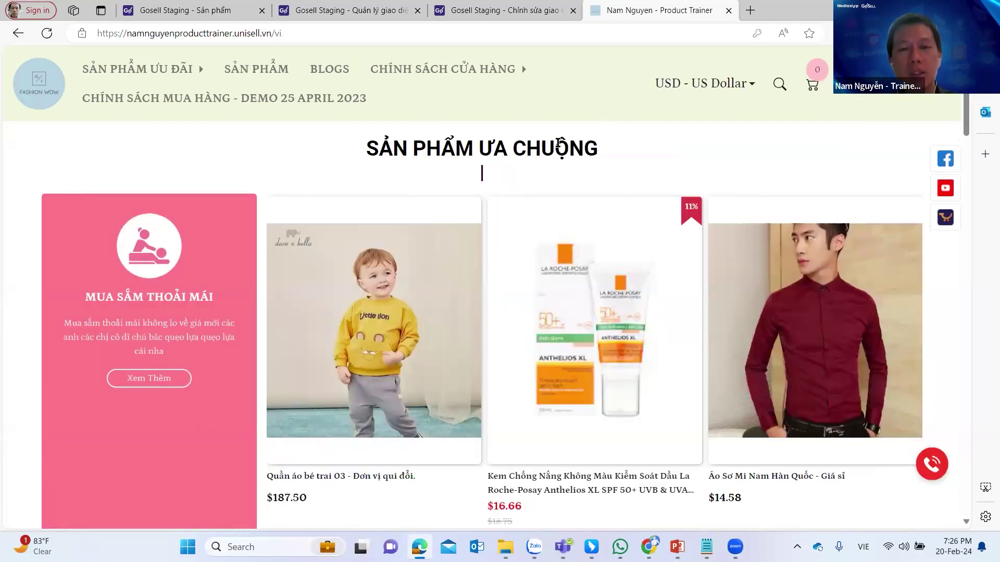
# Step: Close the theme editor and the theme management page, and return to the admin's product list
pyautogui.click(525, 7)
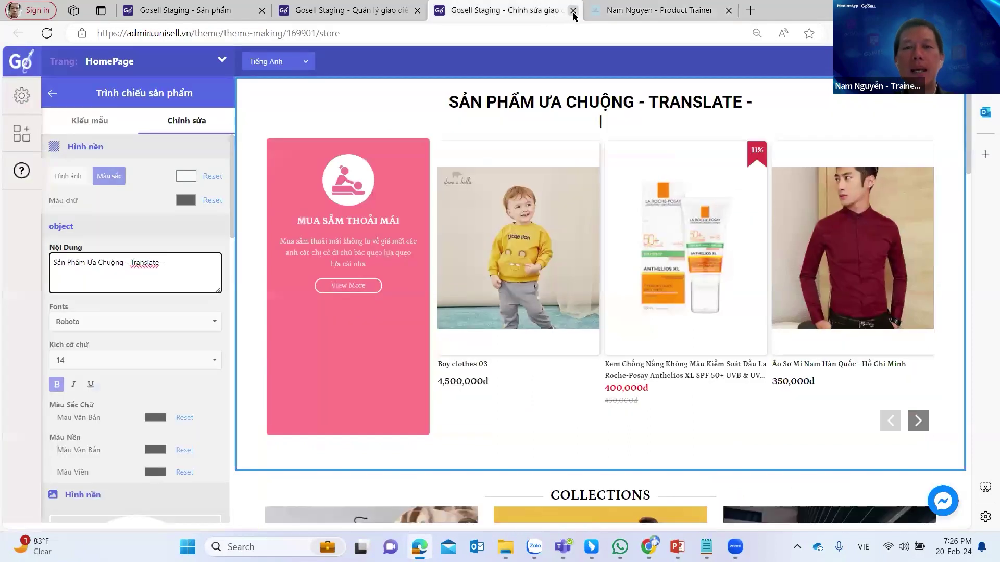
pyautogui.click(573, 10)
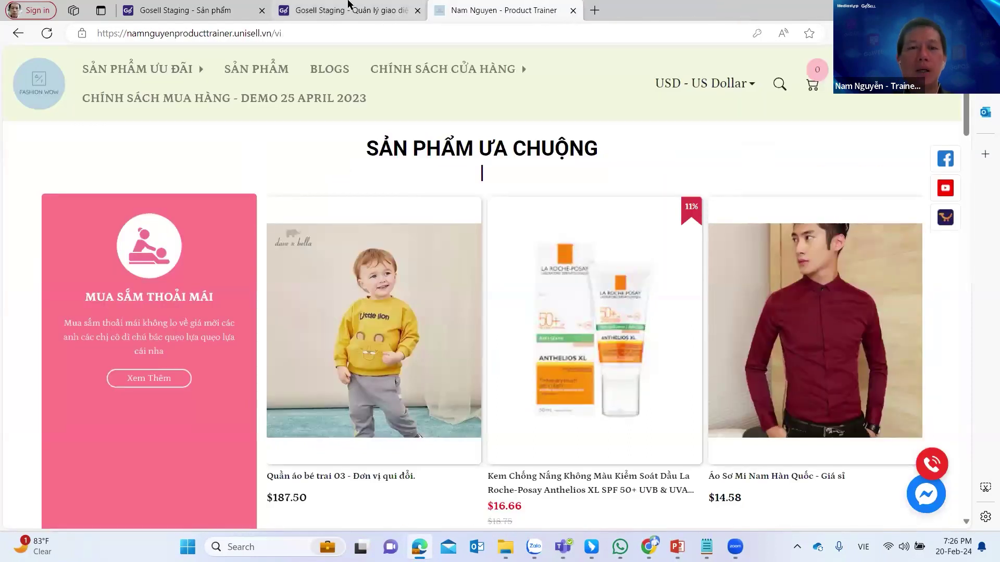
pyautogui.click(393, 15)
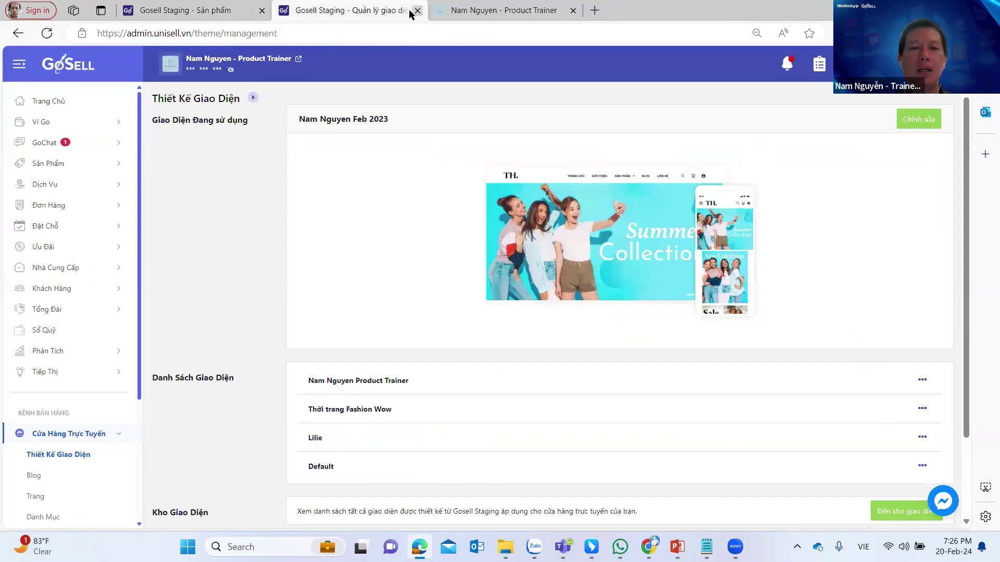
pyautogui.click(417, 11)
pyautogui.hotkey('ctrl', 'shift', 'Tab')
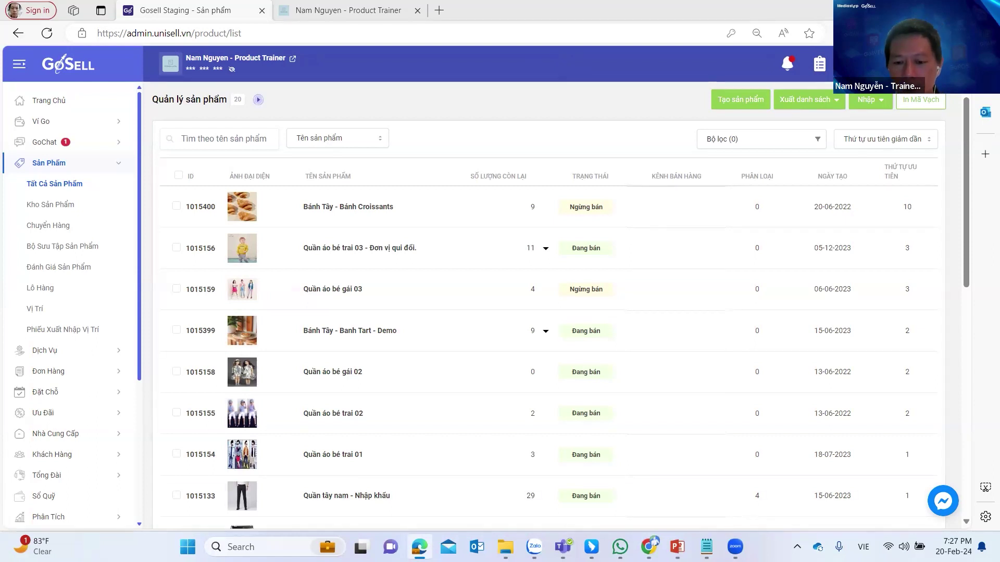
# Step: Switch to the PowerPoint presentation Bài 6 - Google and FB and present it from the beginning up to the Bảng Giá GoSELL 2024 slide
pyautogui.moveTo(677, 547)
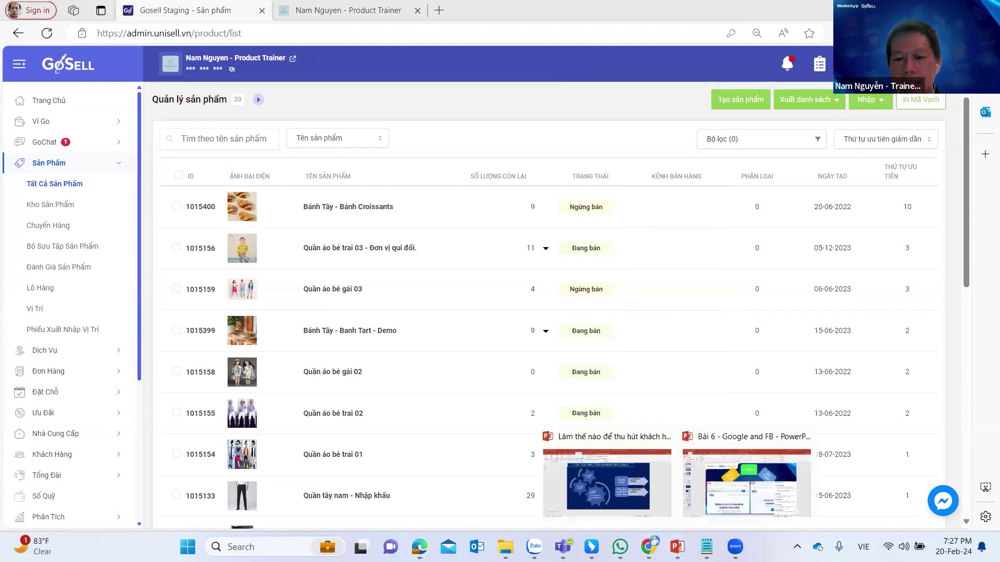
pyautogui.click(731, 497)
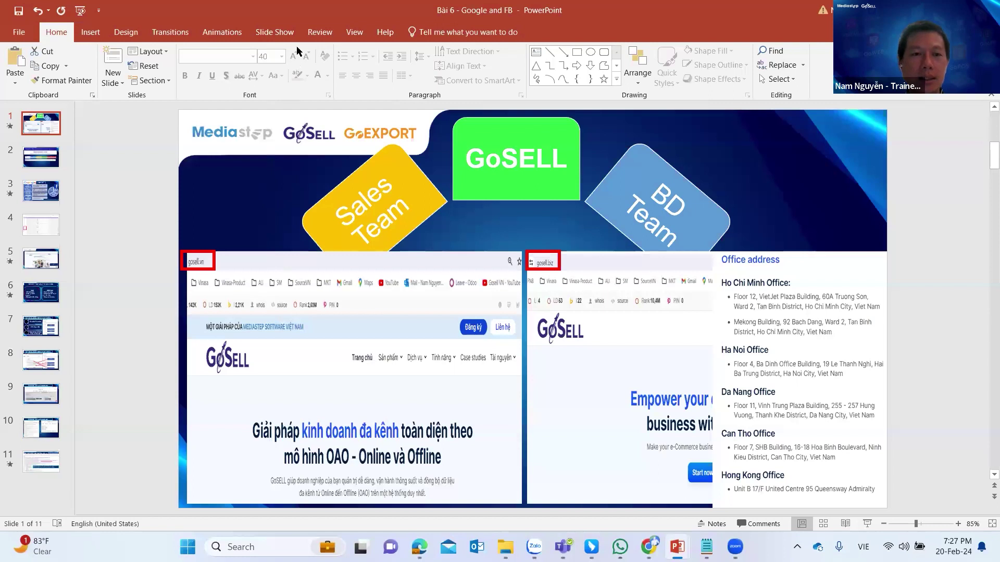
pyautogui.click(275, 31)
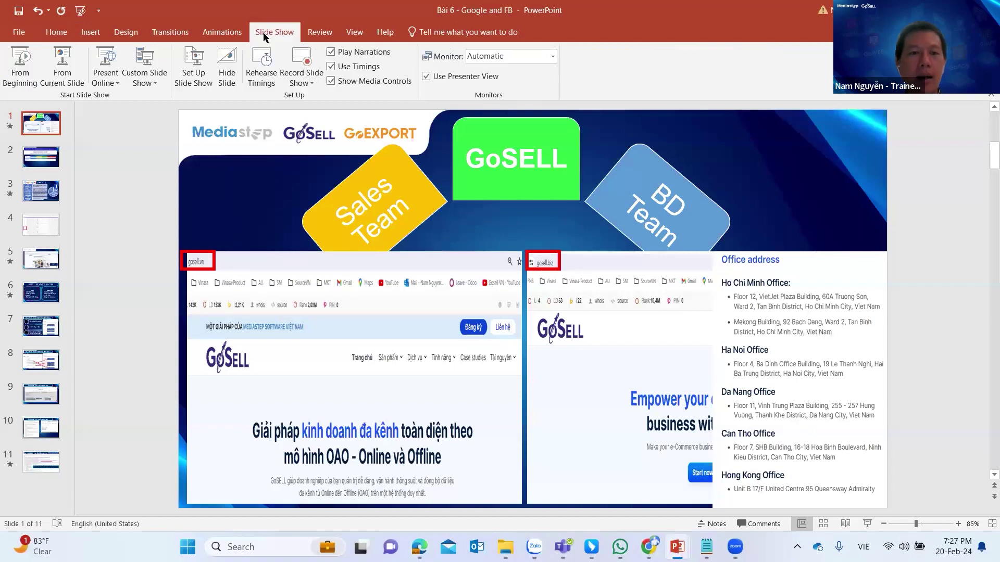
pyautogui.click(20, 77)
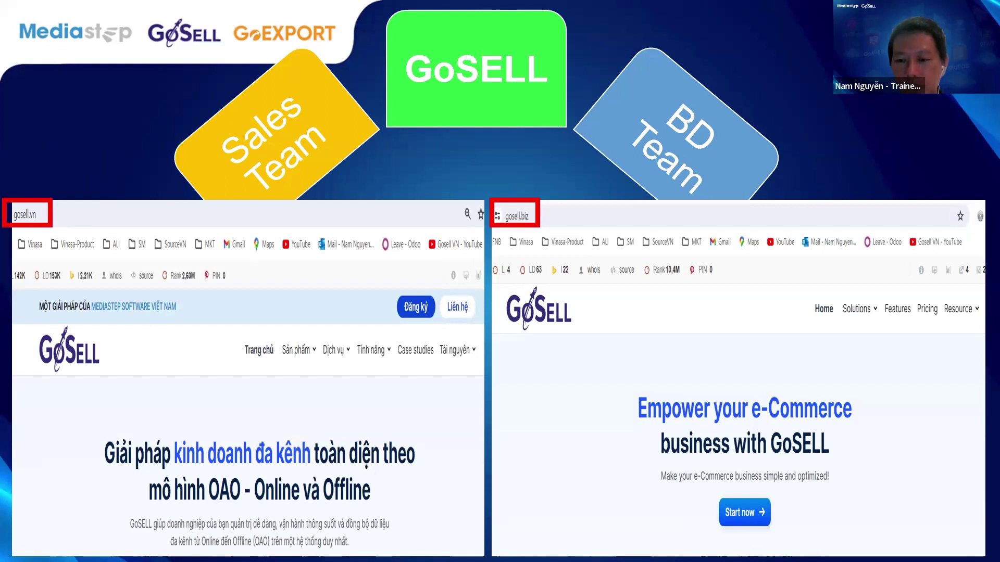
pyautogui.press('Right')
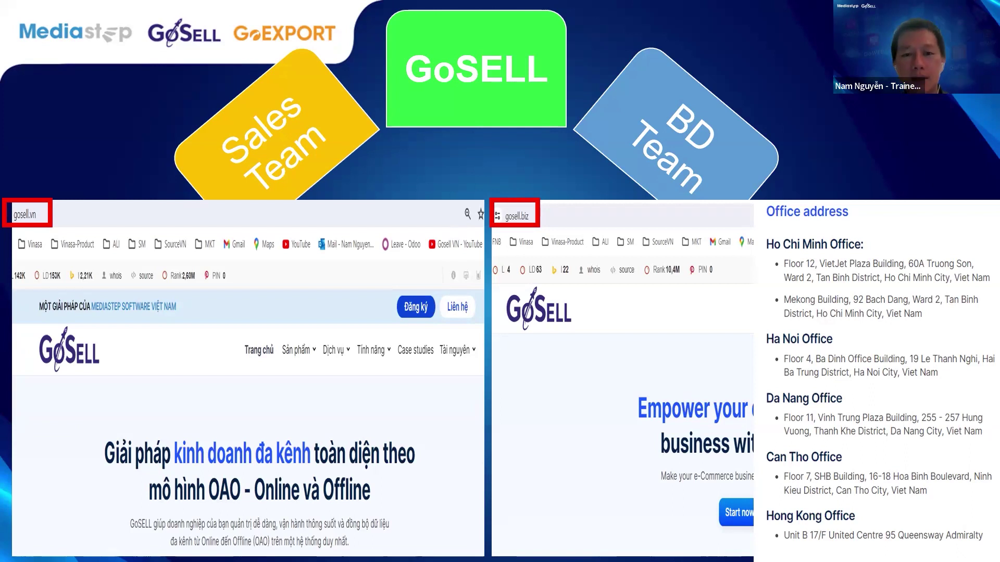
pyautogui.press('Right')
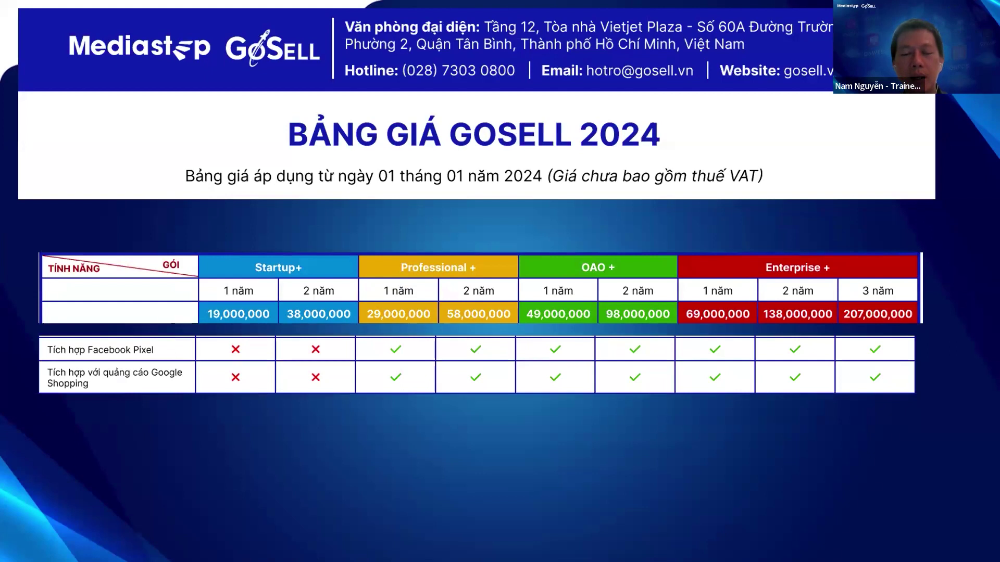